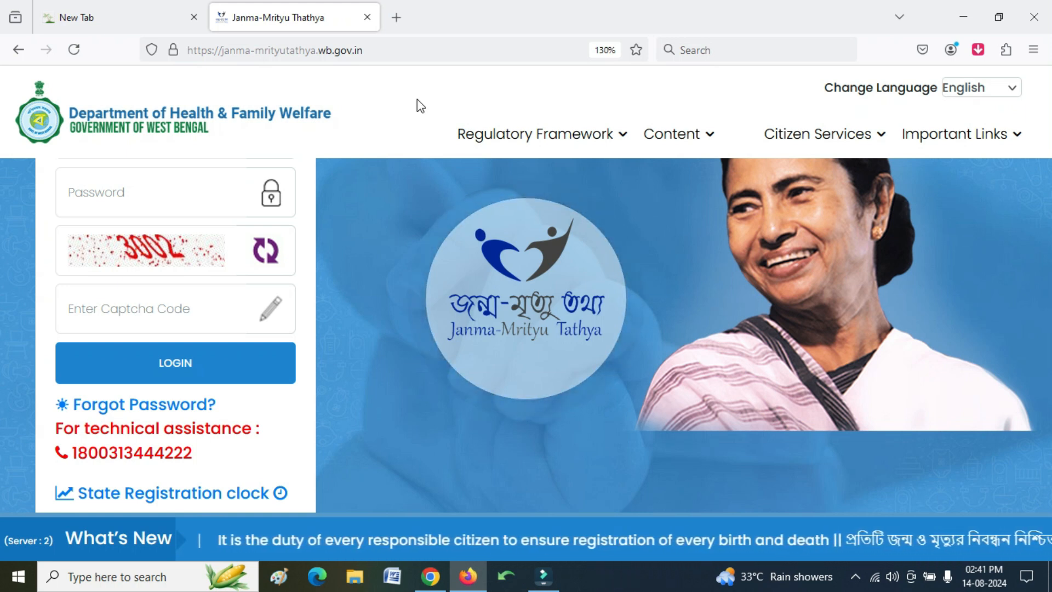
- Show the Death submenu under Citizen Services in the top menu
mouse_move(827, 135)
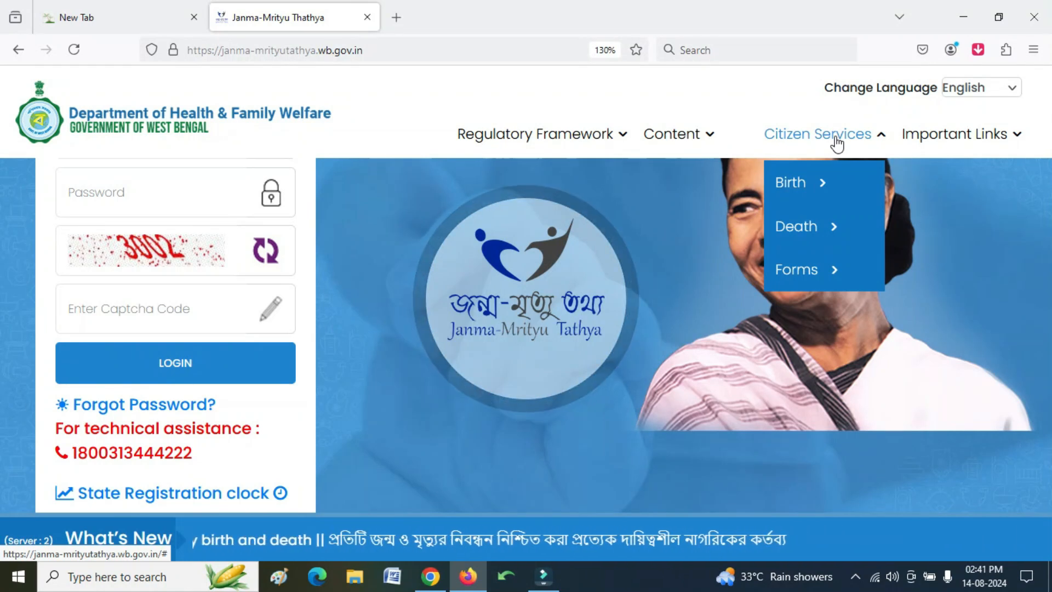
mouse_move(825, 229)
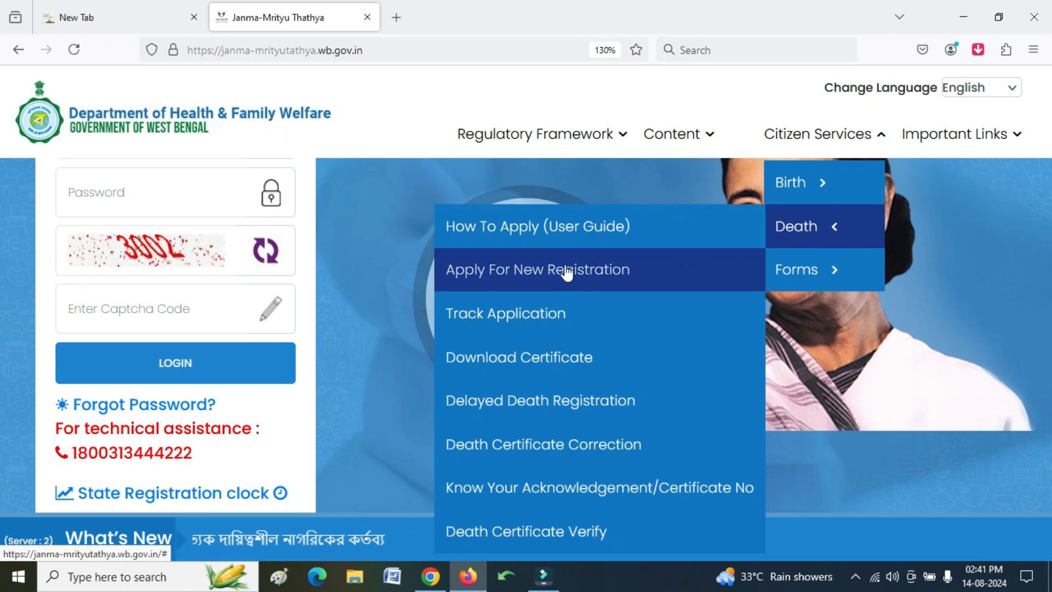
- Start Apply For New Registration and verify the mobile number with its one-time code
left_click(607, 278)
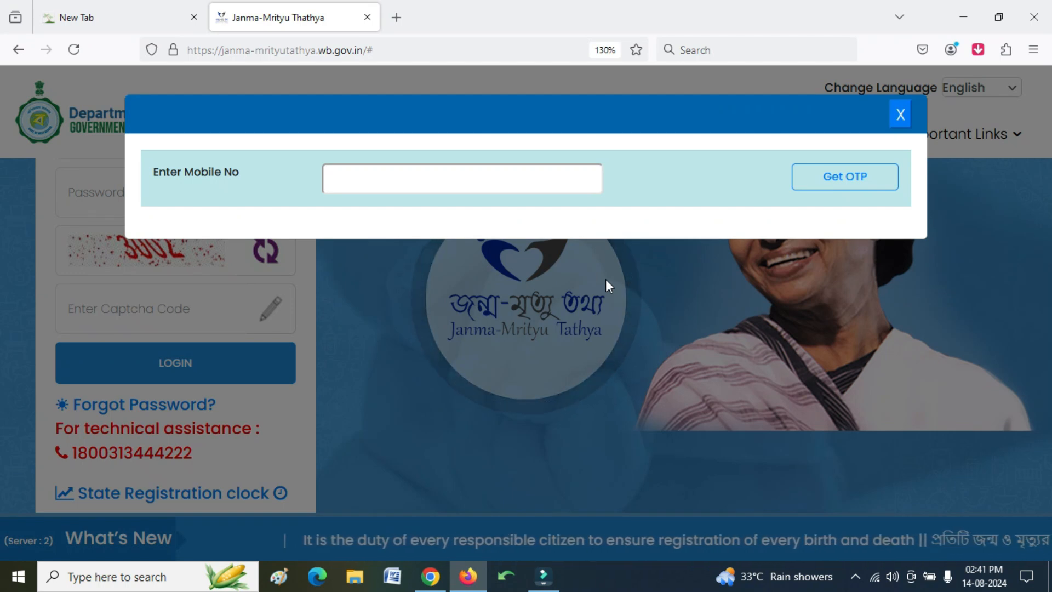
left_click(477, 179)
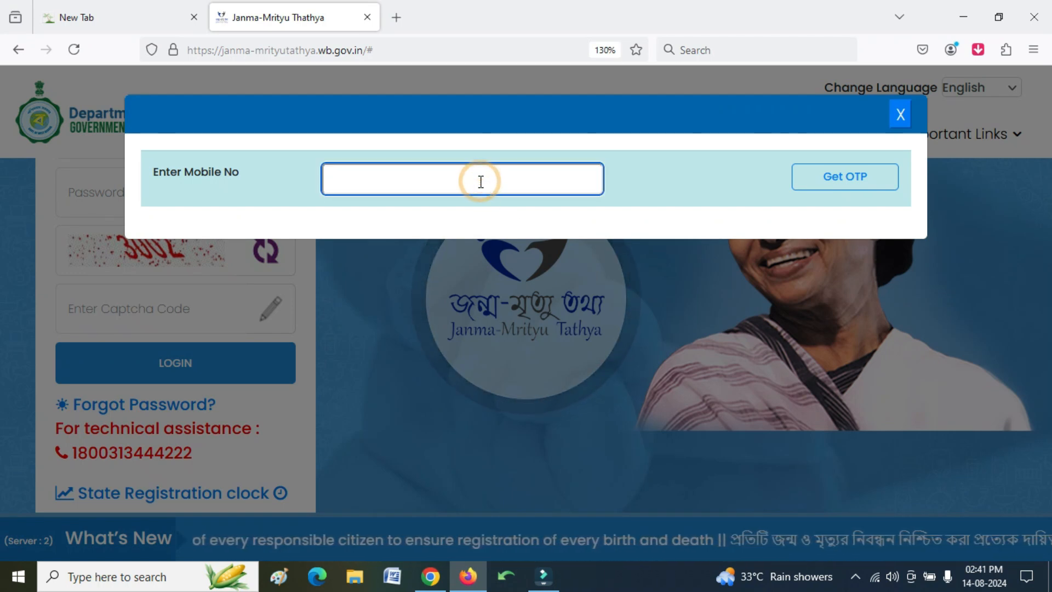
type("89••••••••")
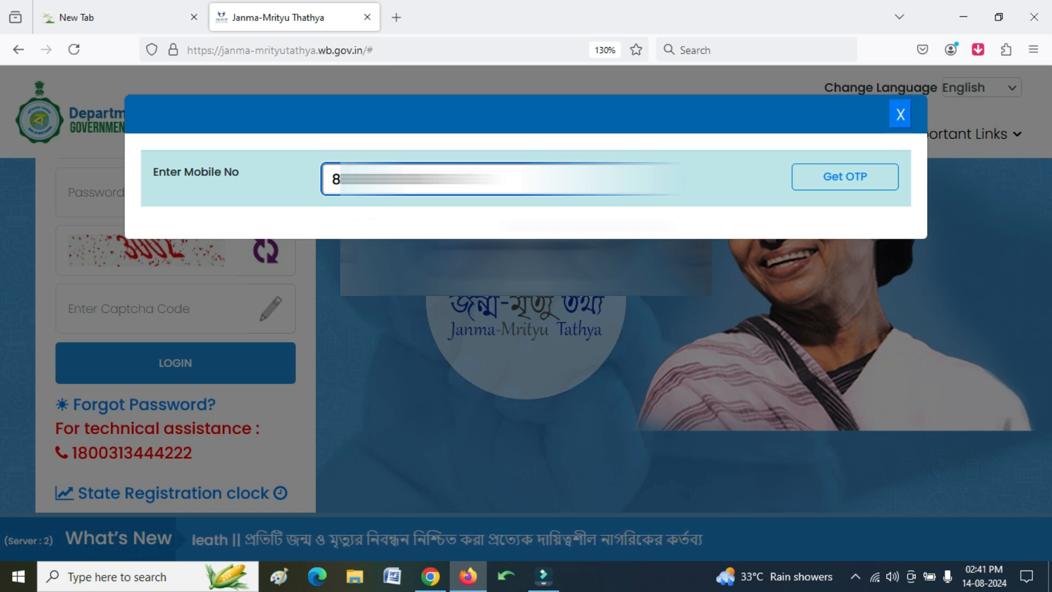
left_click(850, 188)
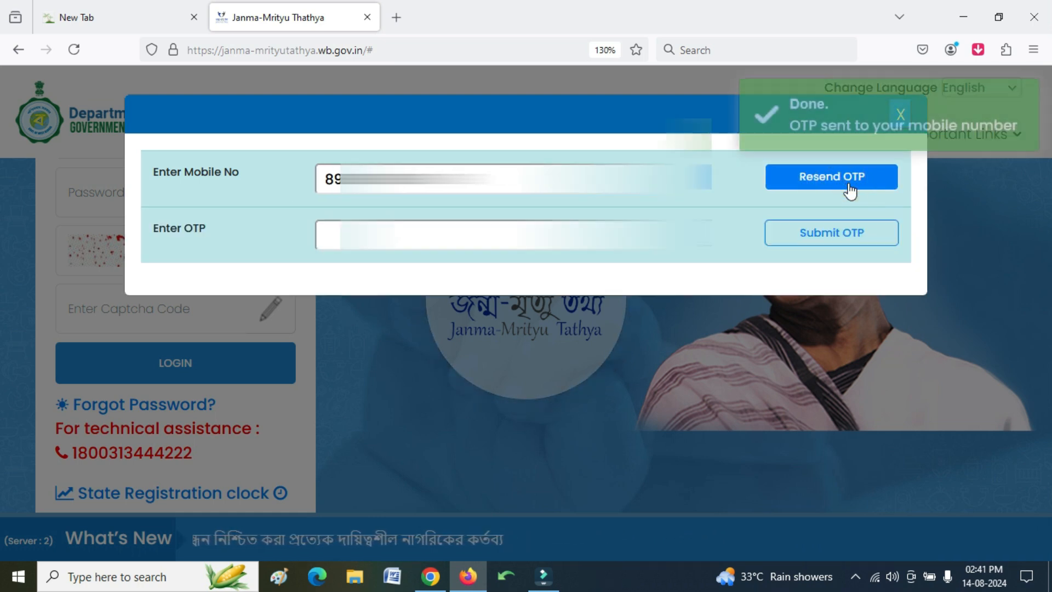
left_click(515, 236)
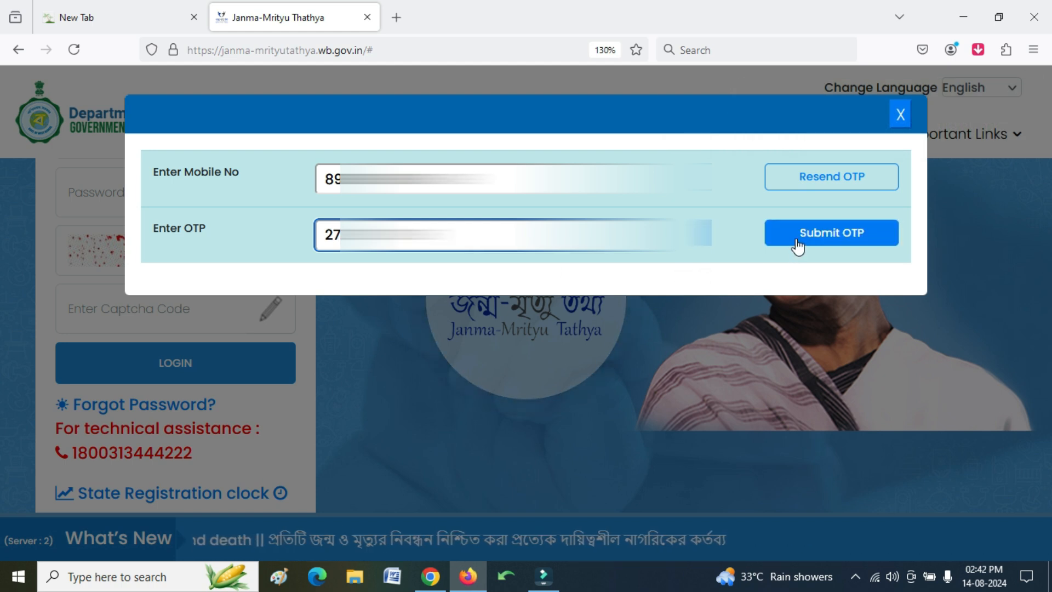
left_click(798, 245)
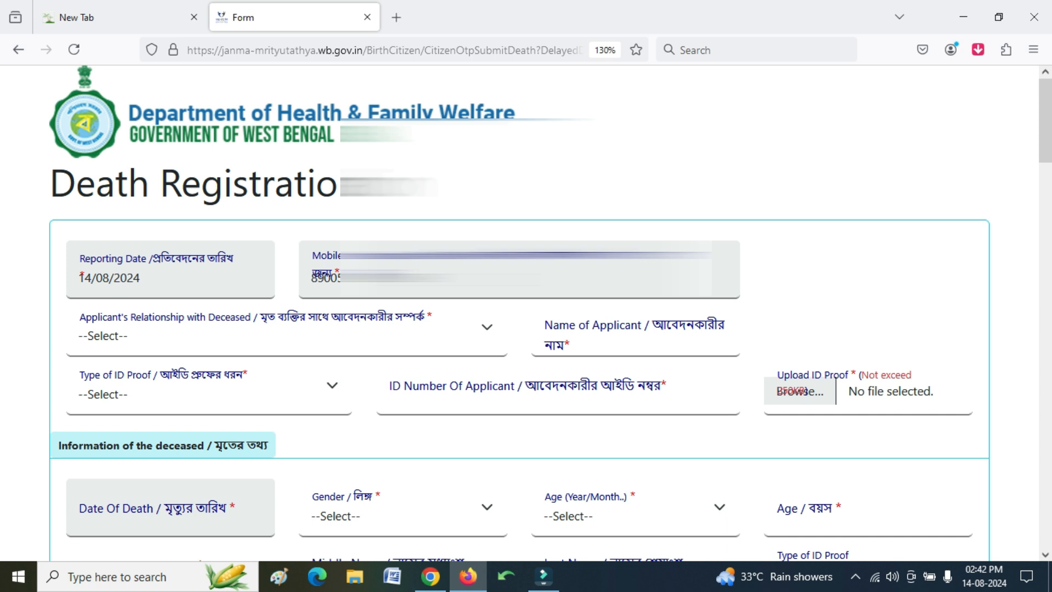
- Set the applicant's relationship with the deceased to Others instead of Spouse
scroll(462, 286, "down", 5)
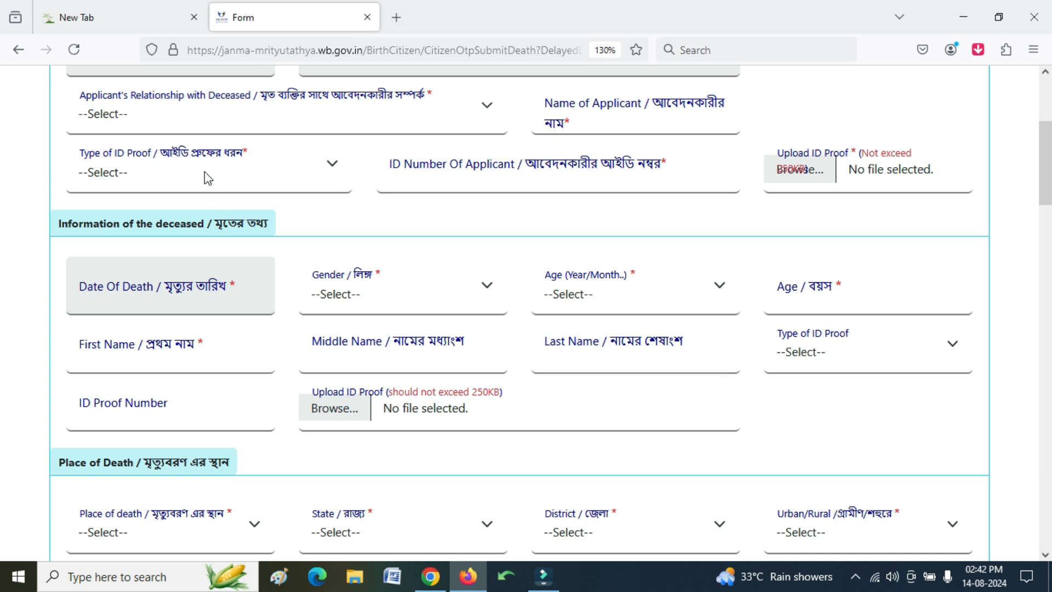
left_click(143, 123)
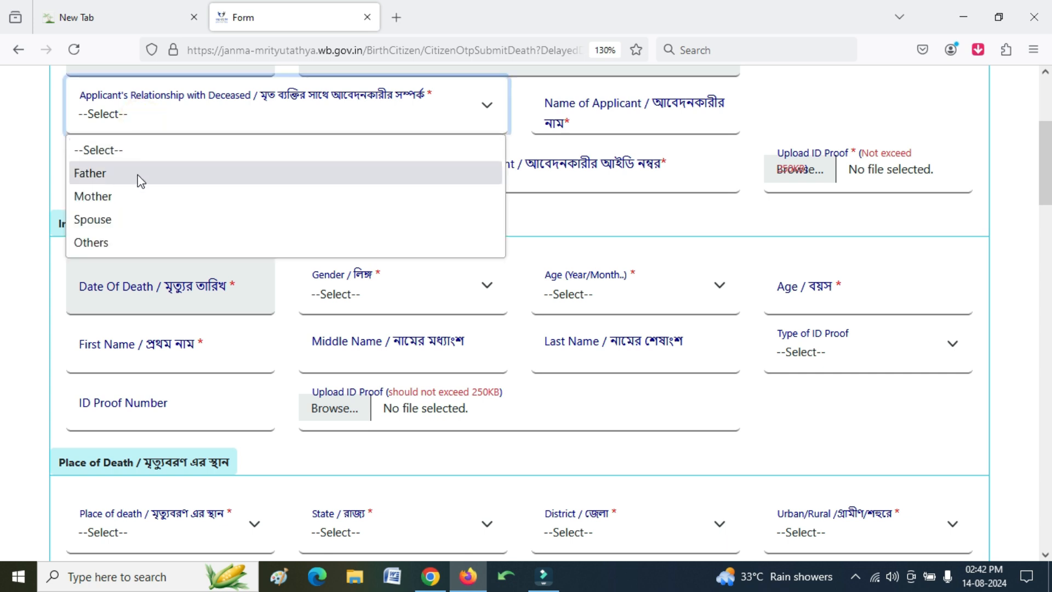
left_click(141, 219)
left_click(136, 240)
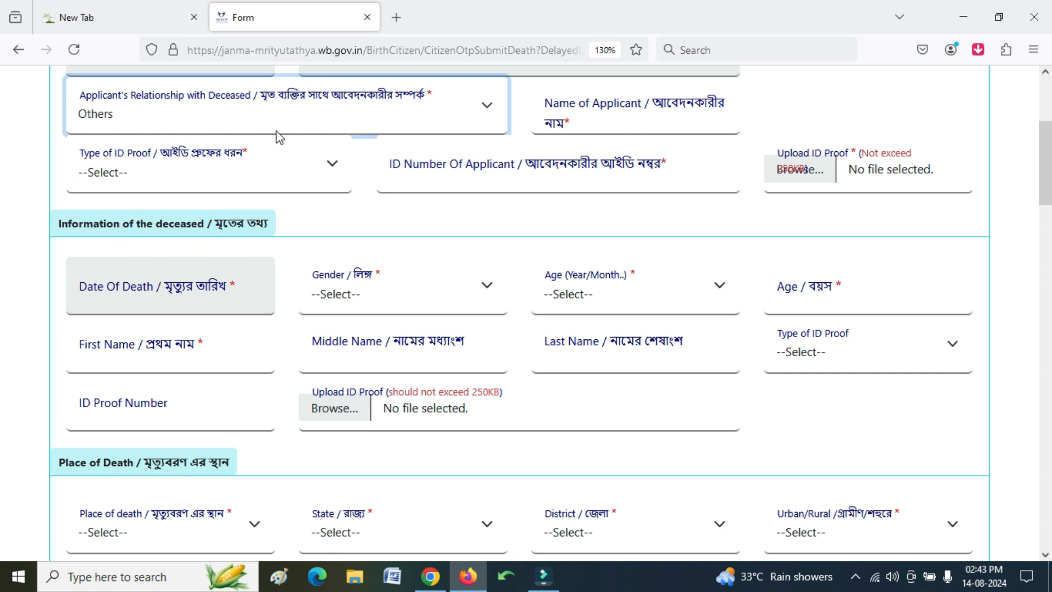
scroll(303, 215, "up", 3)
scroll(304, 215, "down", 3)
- Fill the applicant's name, ID proof type and ID number, and start attaching the proof file
left_click(610, 119)
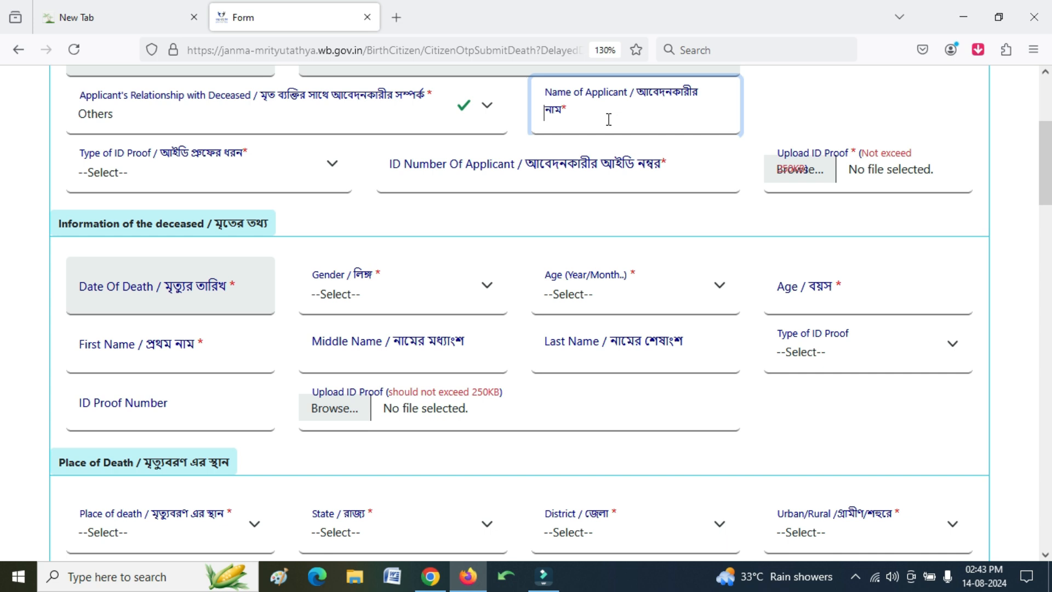
left_click(300, 175)
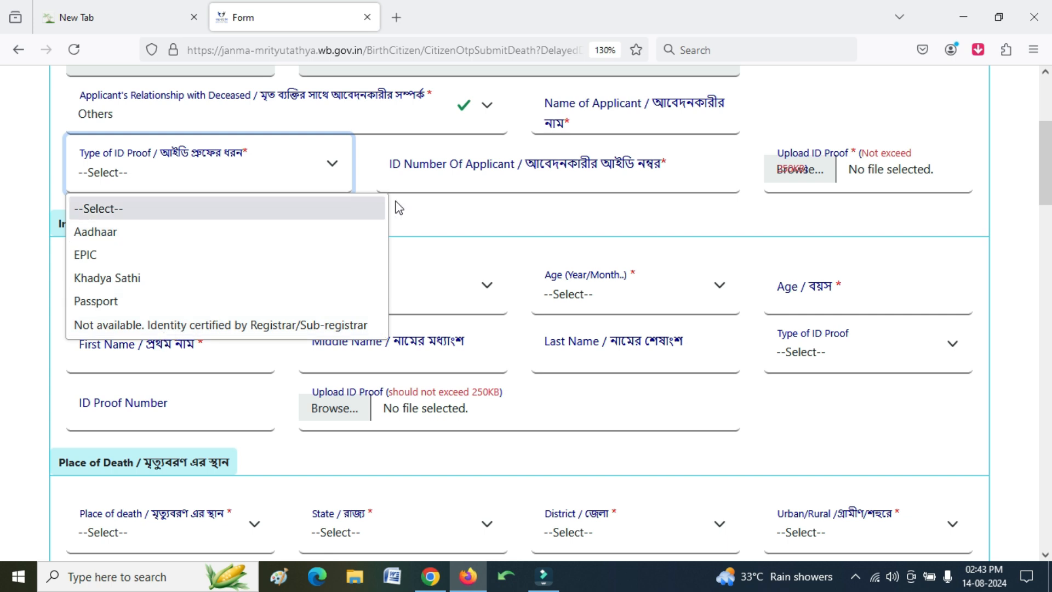
left_click(462, 183)
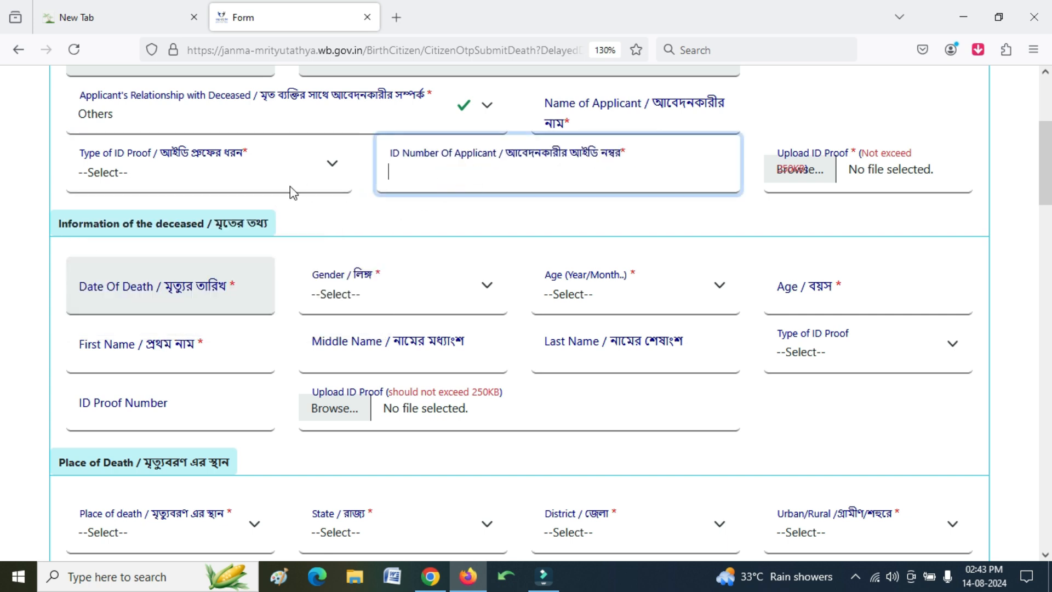
left_click(430, 177)
left_click(578, 184)
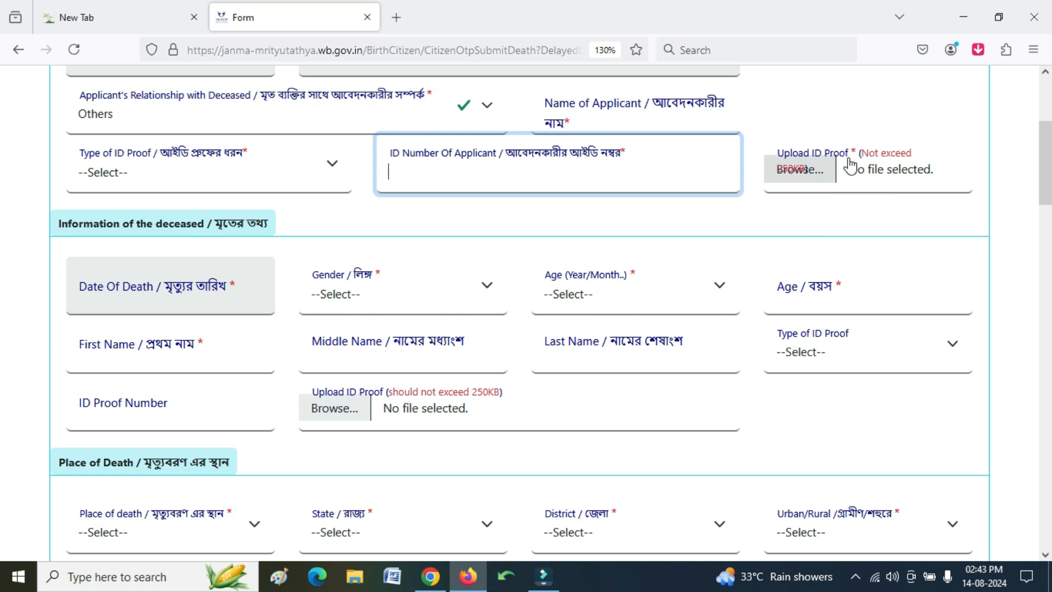
left_click(812, 177)
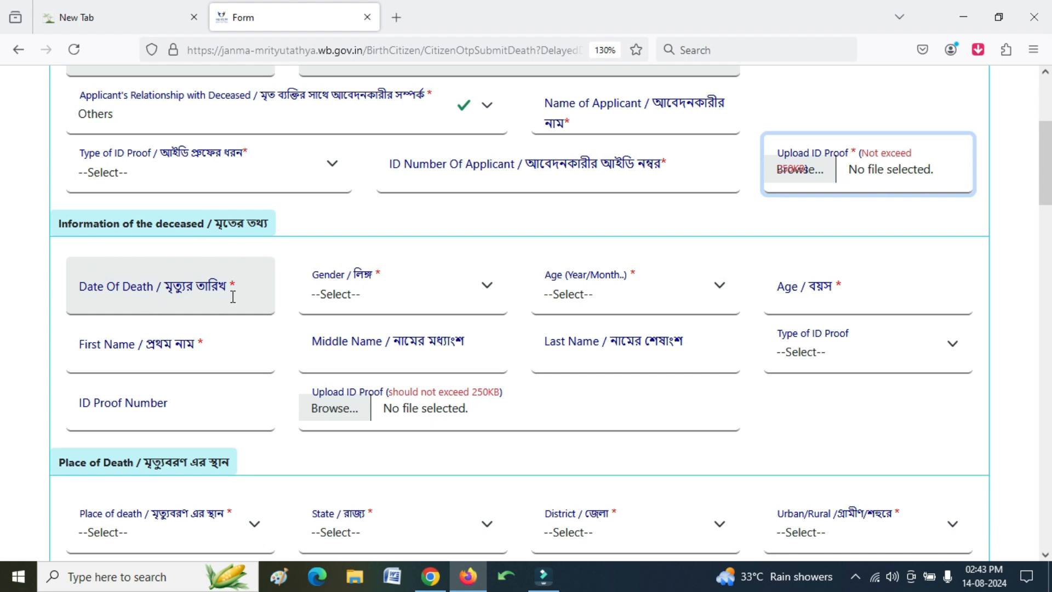
- Pick 2000, February, day 1 in the Date Of Death calendar
left_click(167, 305)
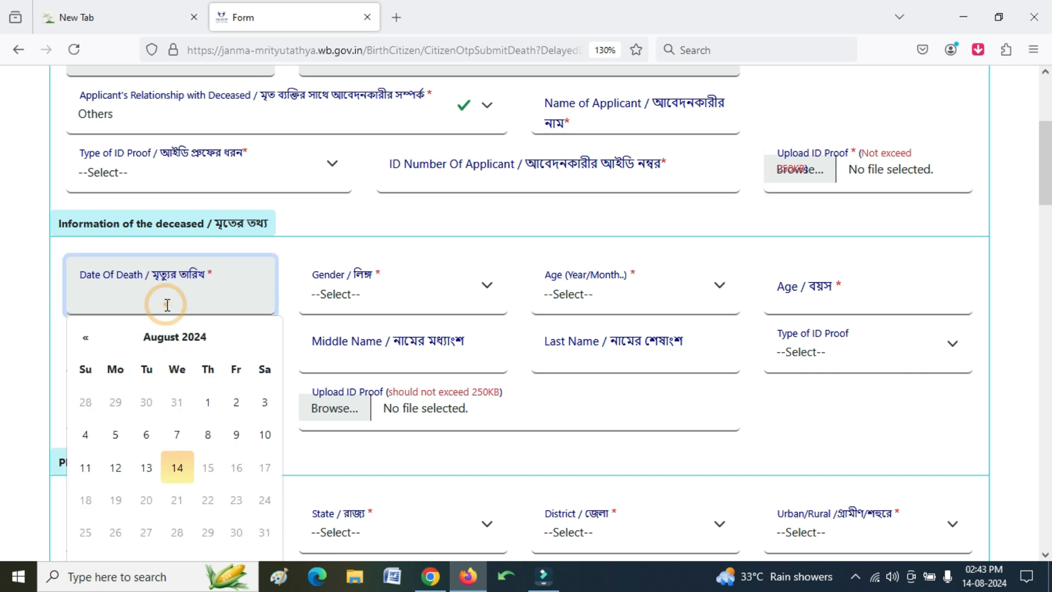
left_click(174, 337)
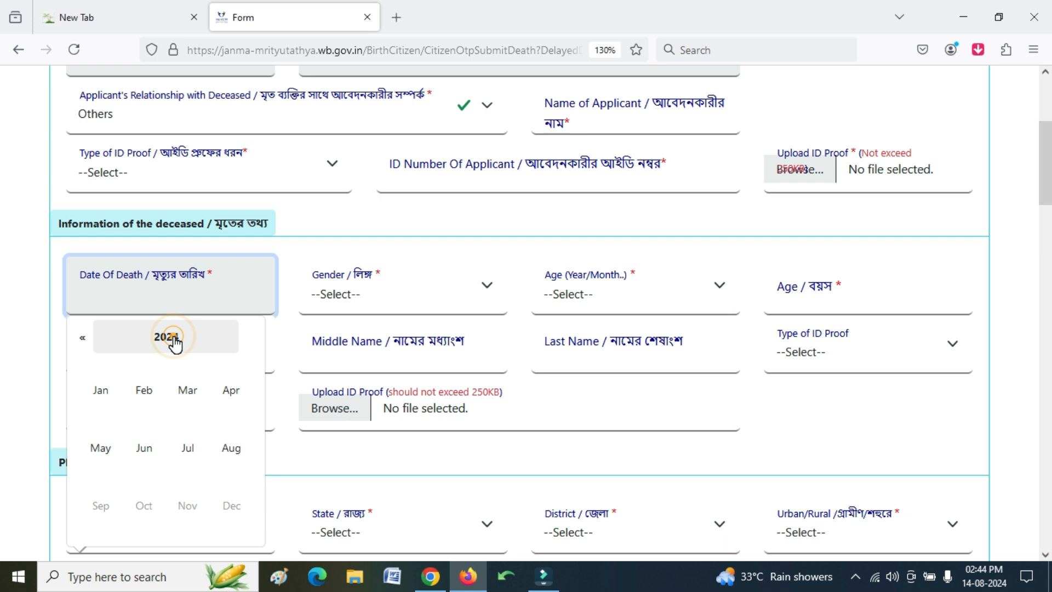
left_click(173, 340)
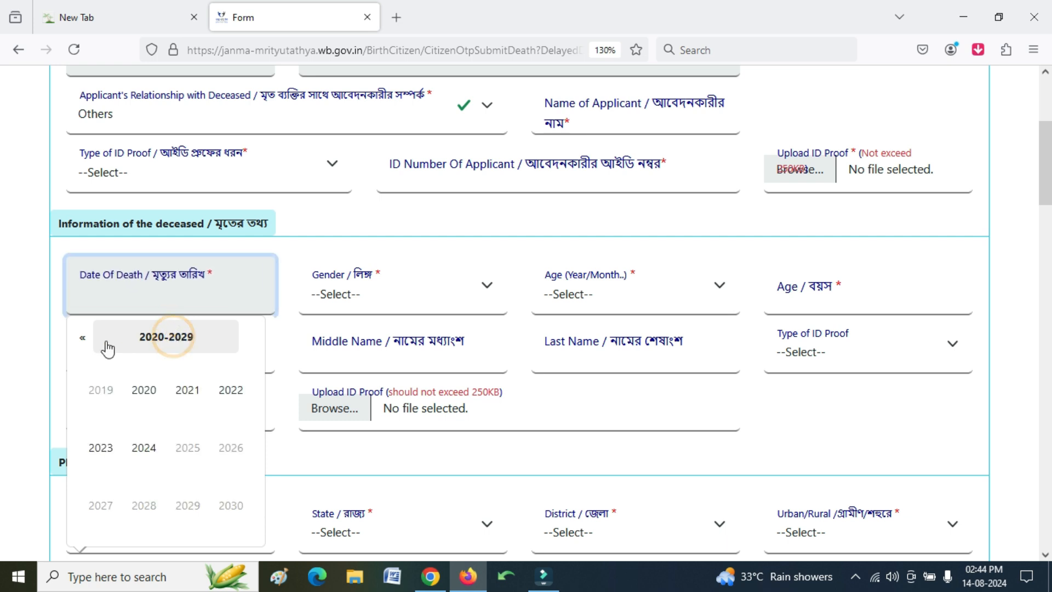
left_click(82, 340)
left_click(82, 340)
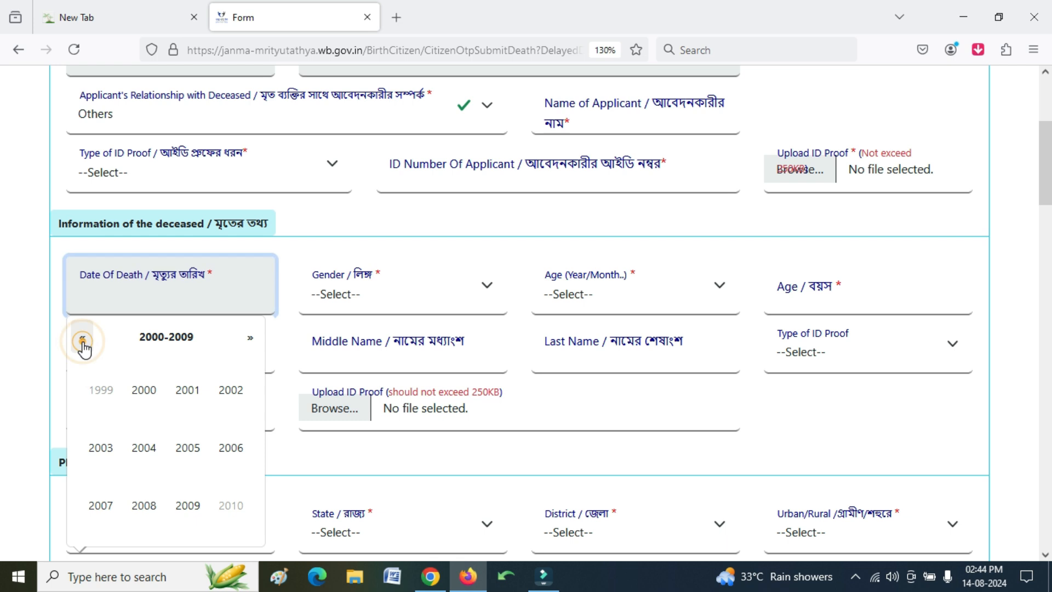
left_click(145, 403)
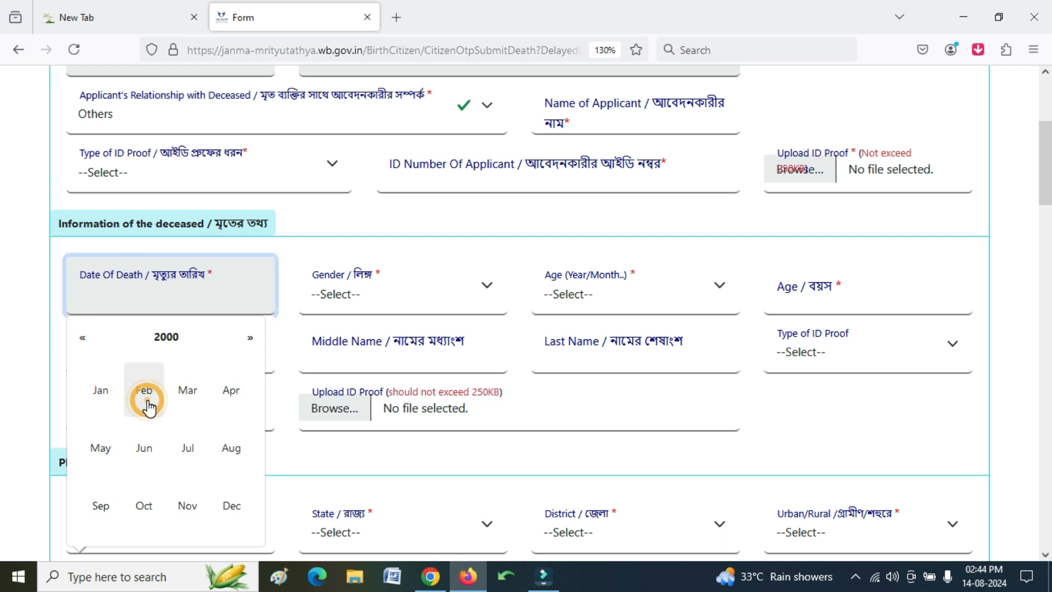
left_click(146, 393)
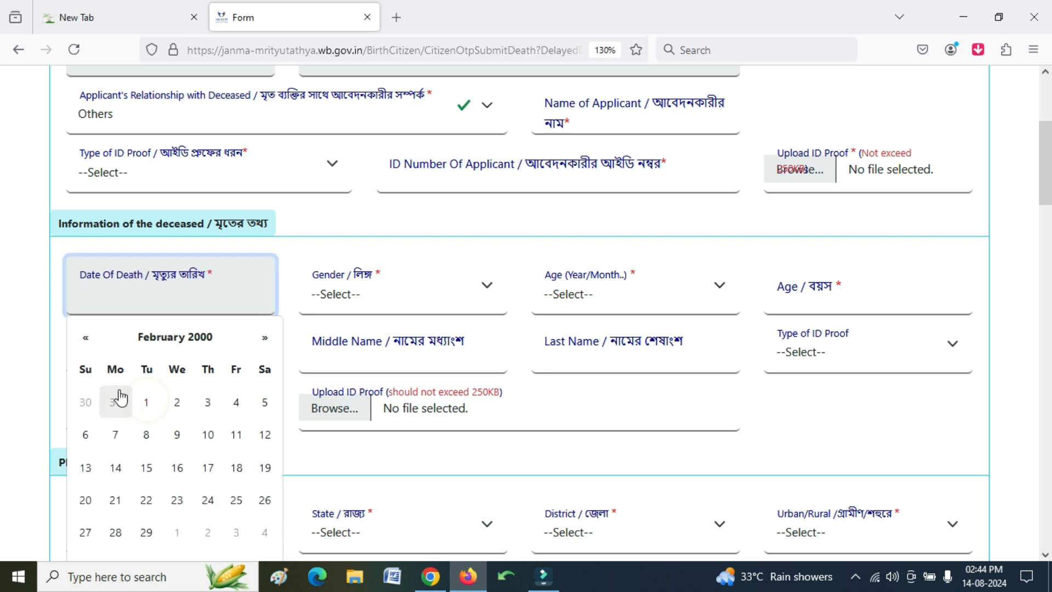
left_click(146, 402)
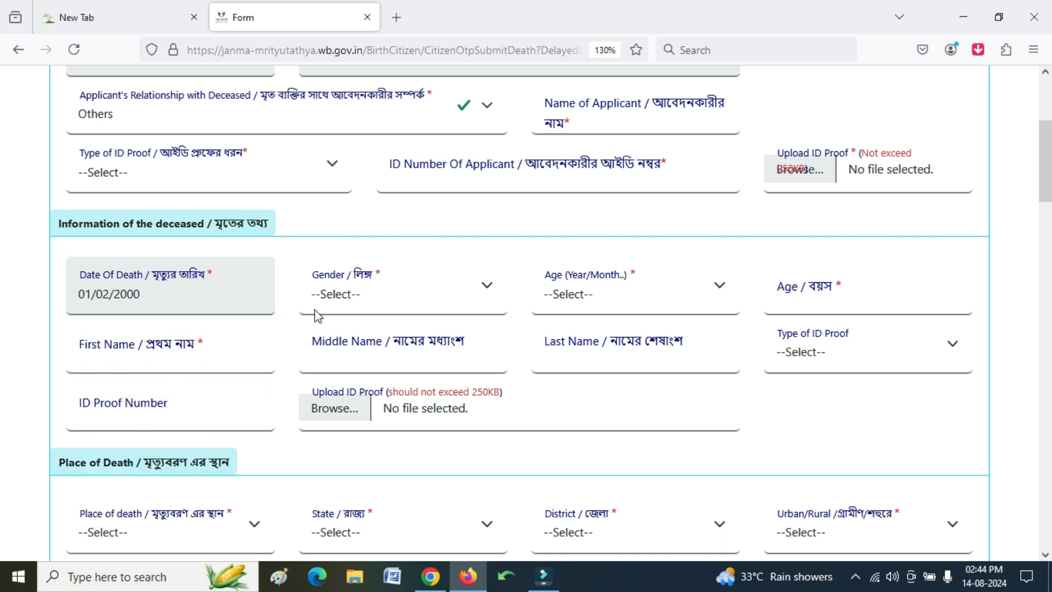
- Set the deceased's gender to Male and age to 20 Years
left_click(365, 307)
left_click(363, 353)
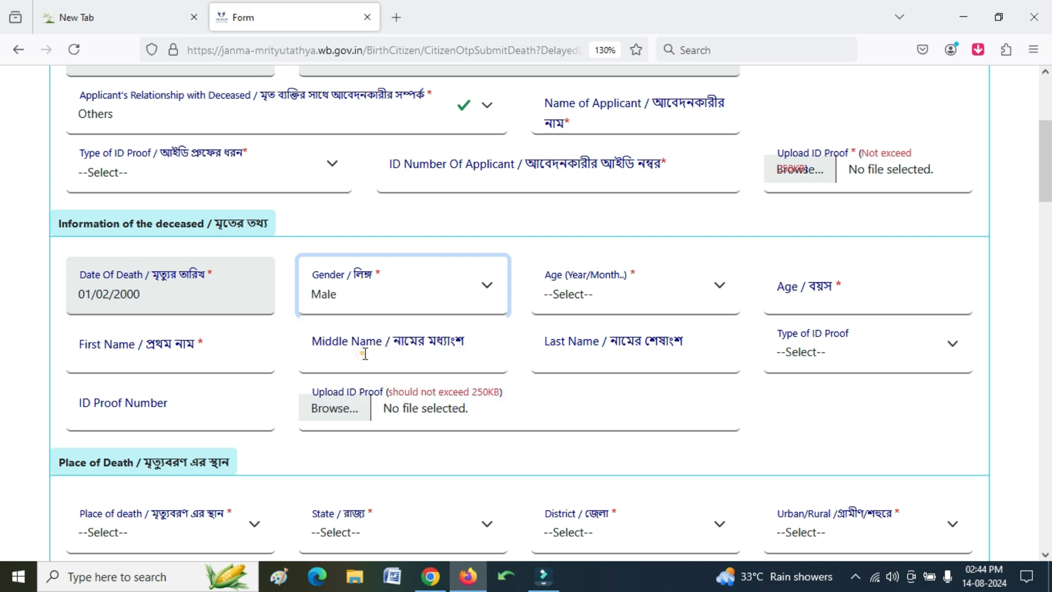
left_click(596, 298)
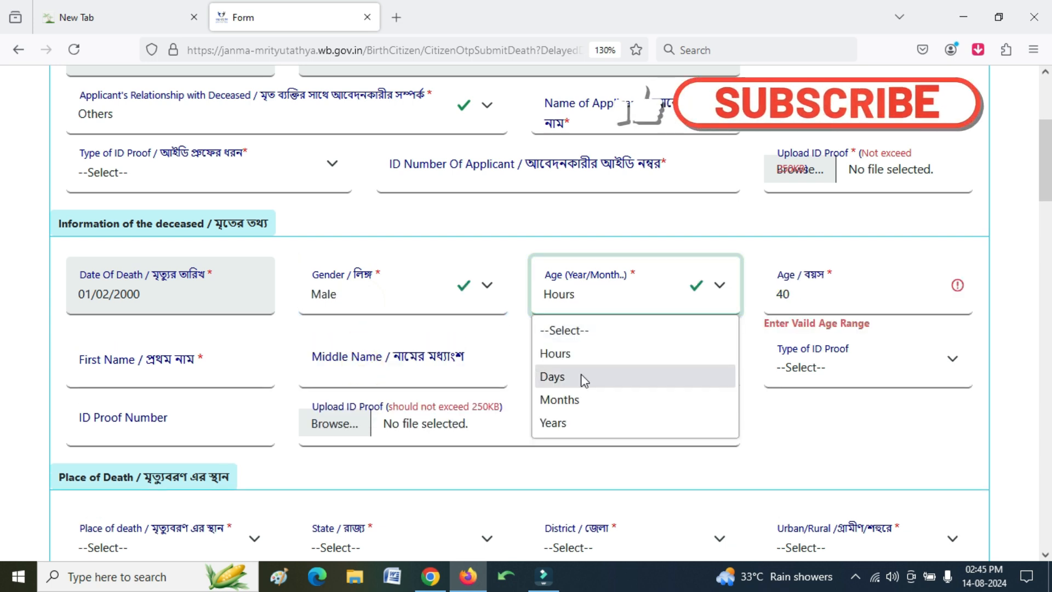
left_click(483, 236)
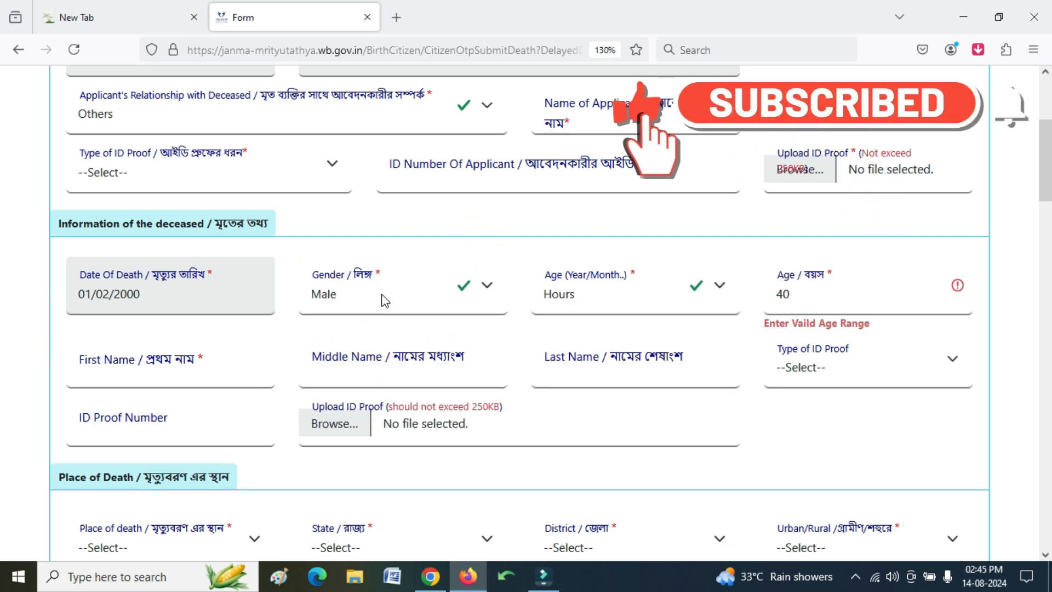
left_click(555, 302)
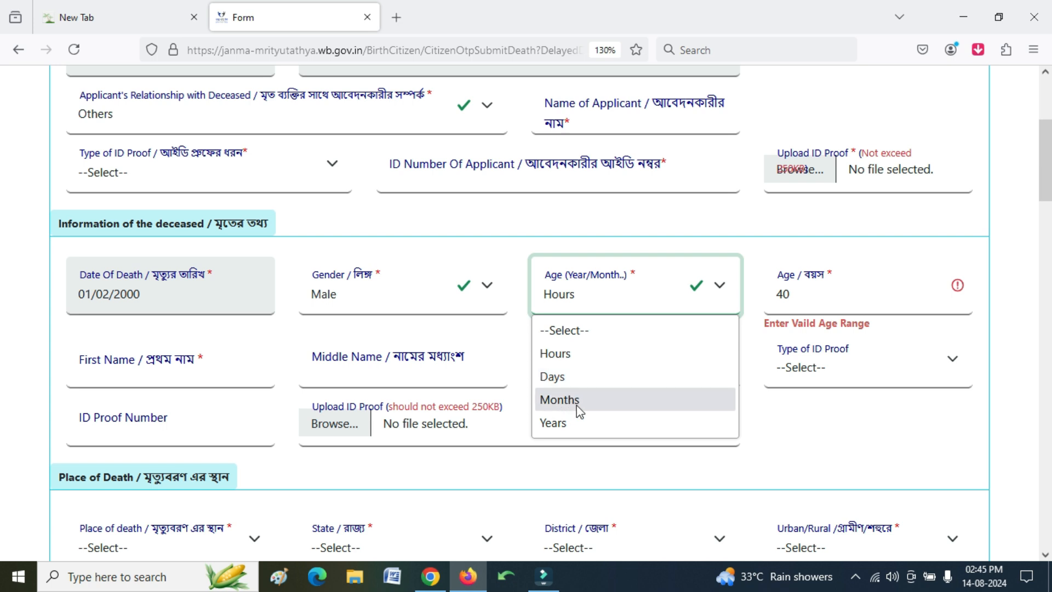
left_click(564, 426)
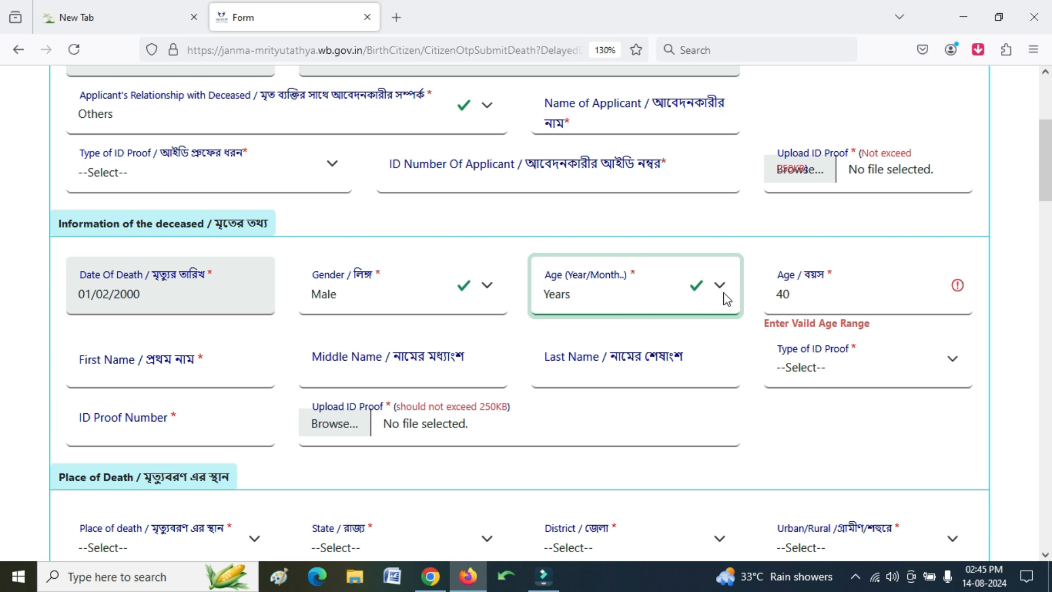
left_click(834, 304)
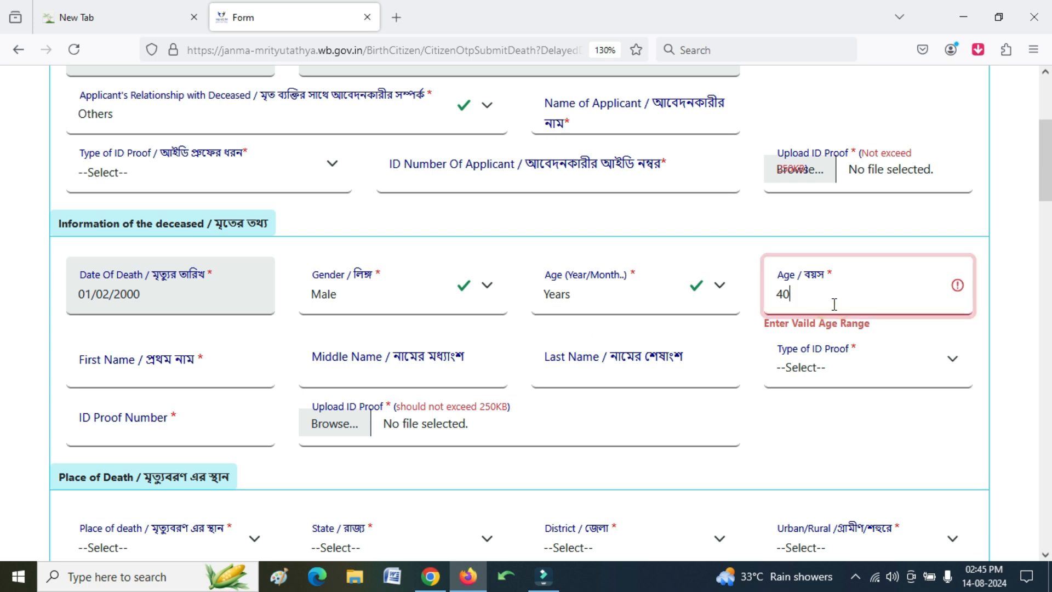
key("BackSpace")
key("BackSpace")
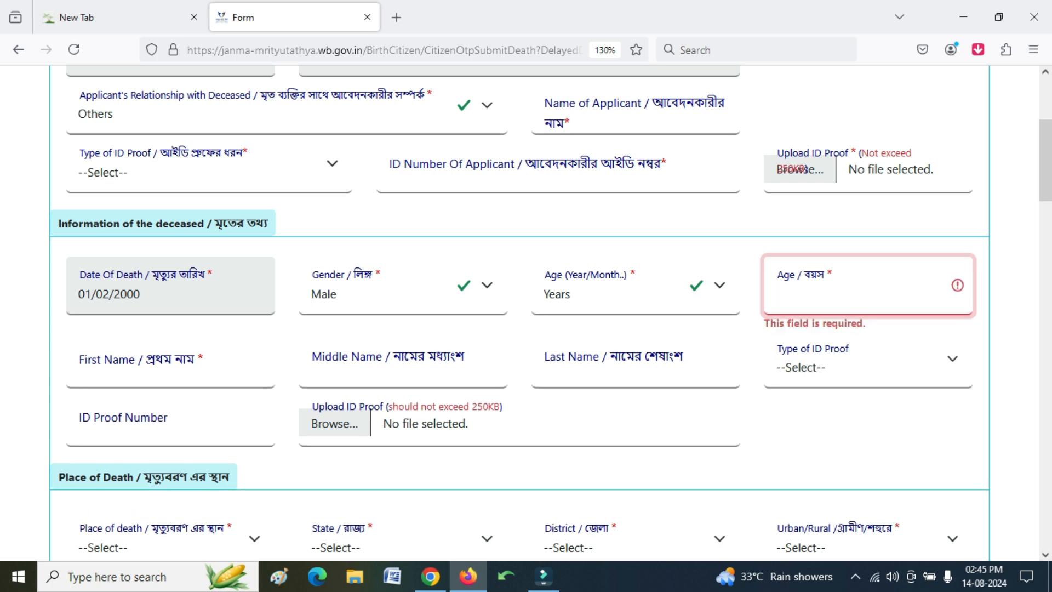
type("20")
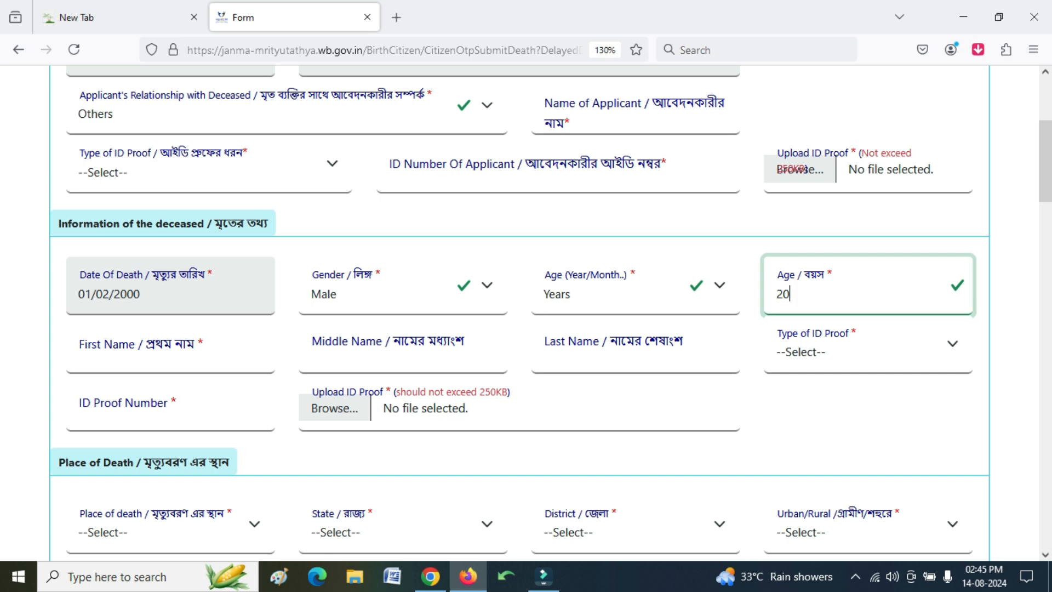
- Enter the deceased's first and last name and the ID proof number
left_click(198, 359)
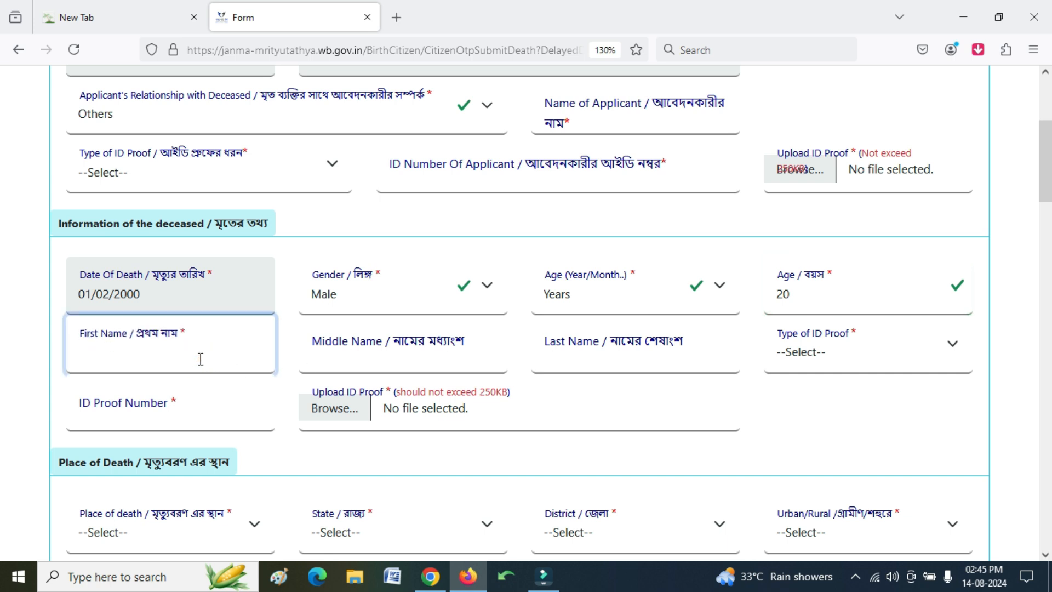
left_click(344, 373)
left_click(643, 352)
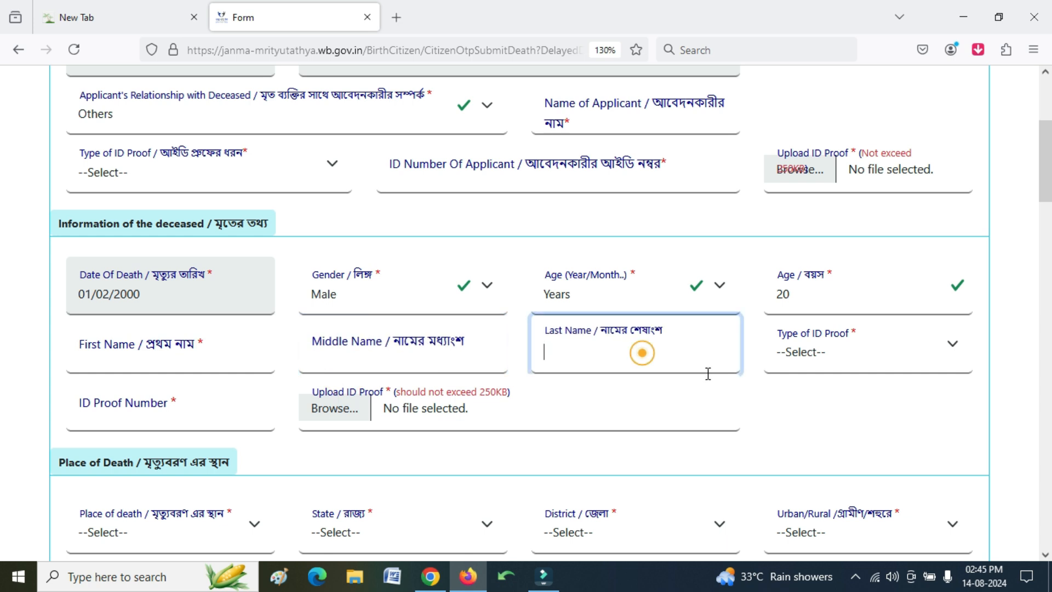
left_click(820, 366)
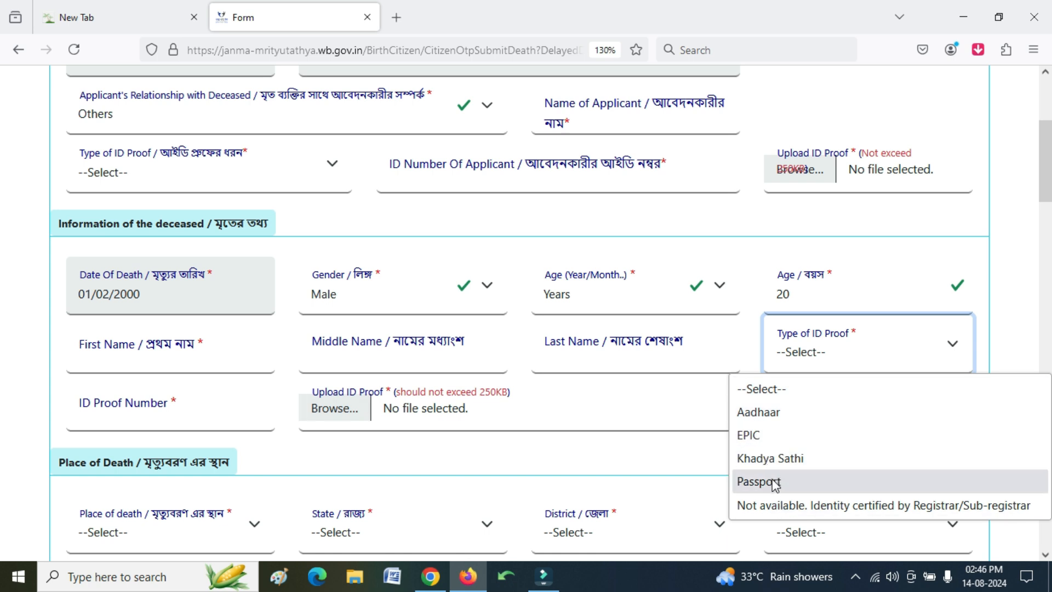
left_click(744, 331)
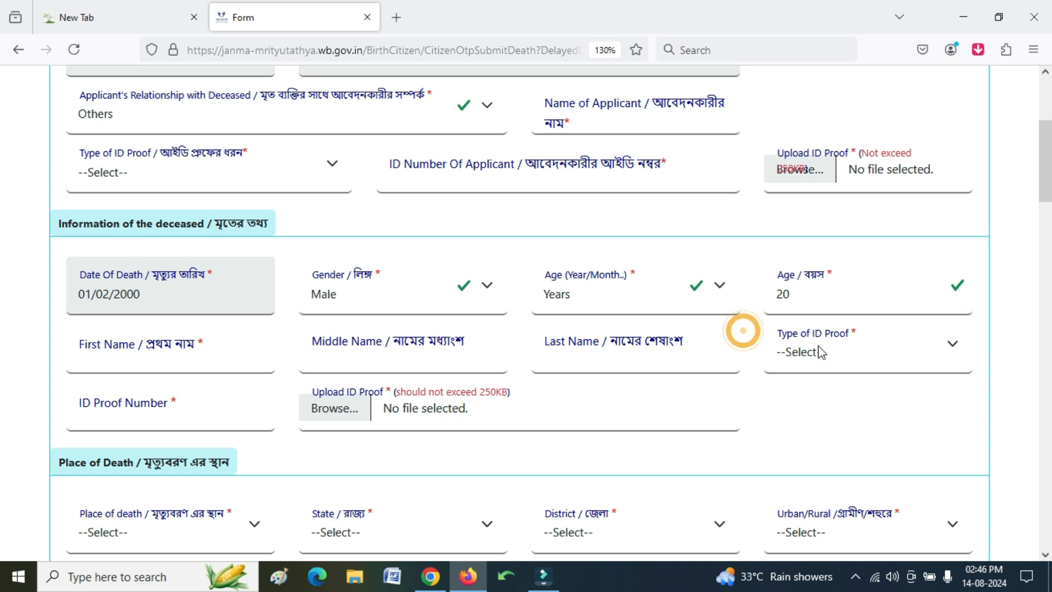
left_click(142, 417)
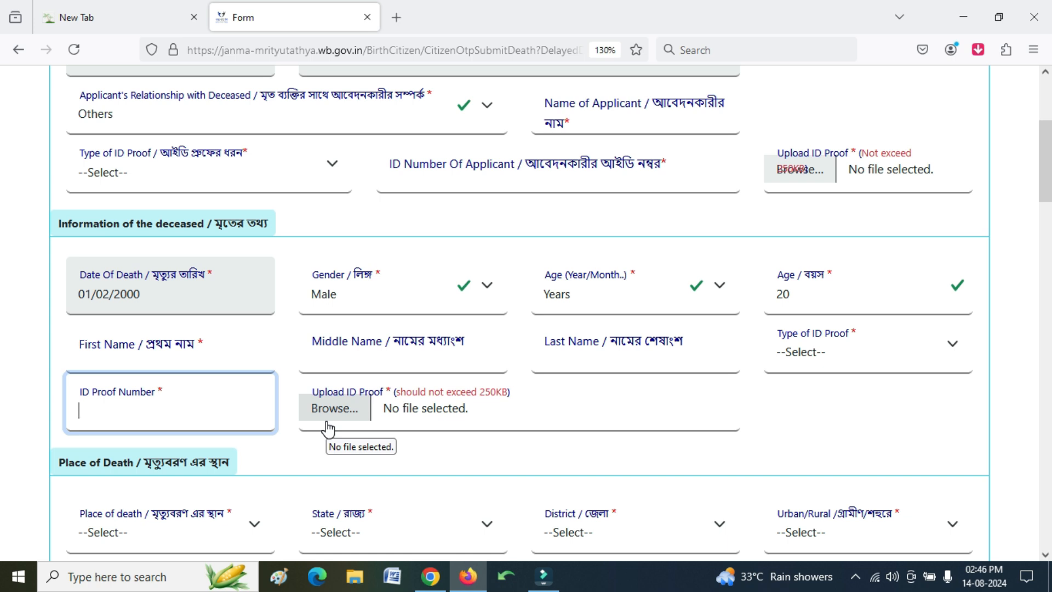
scroll(328, 428, "up", 5)
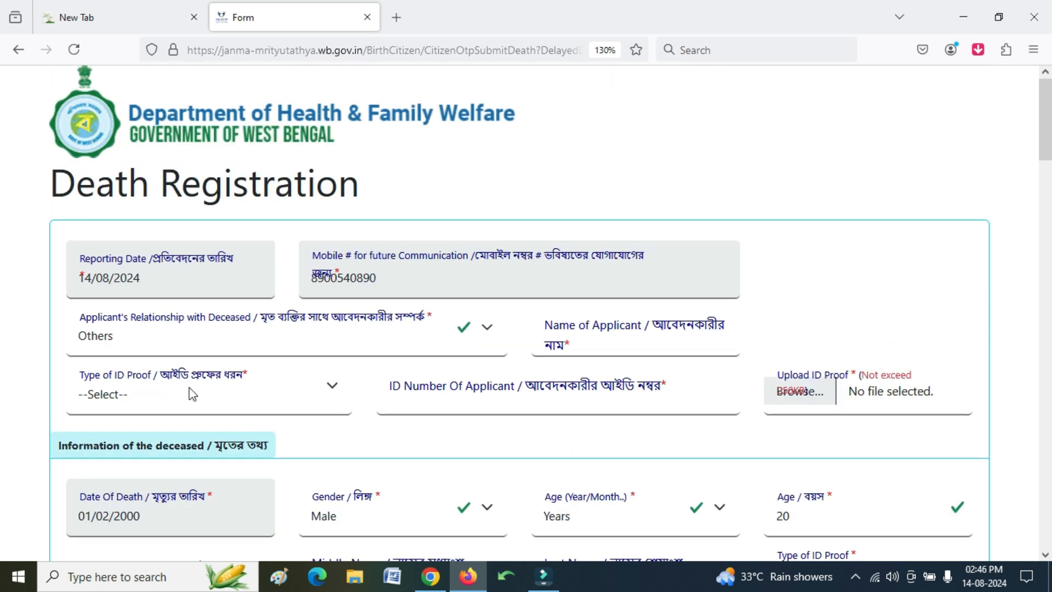
scroll(274, 387, "down", 5)
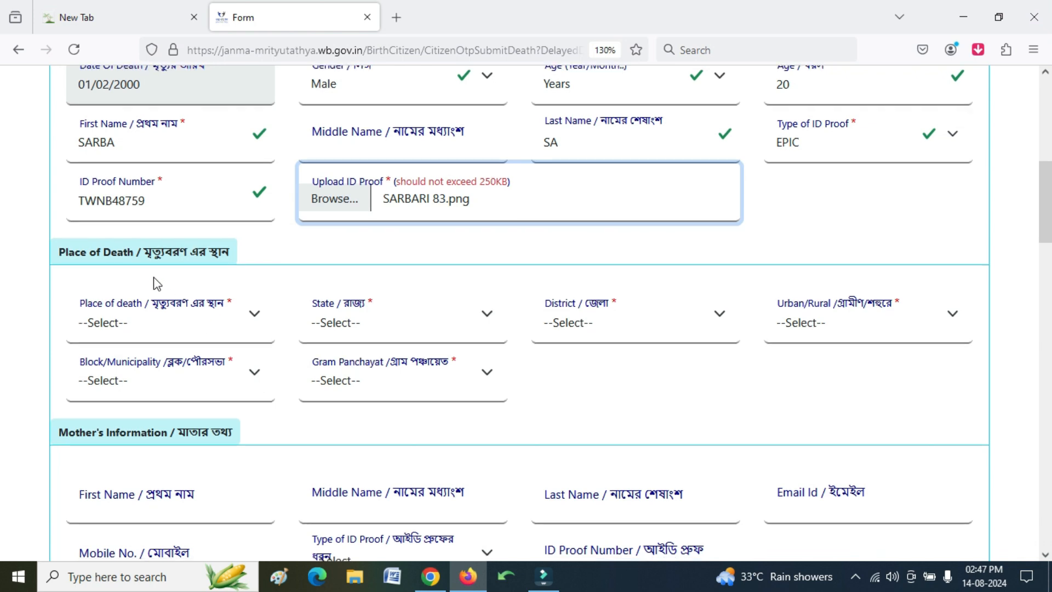
scroll(157, 282, "down", 2)
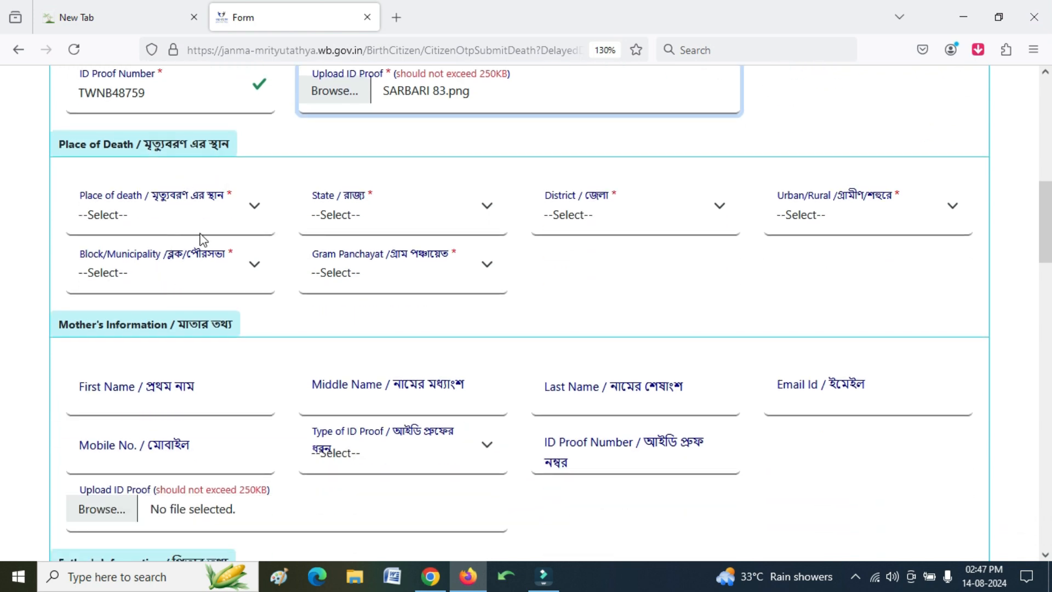
- Set place of death to Home in West Bengal, Birbhum, Block MAYURESWAR - II
left_click(183, 226)
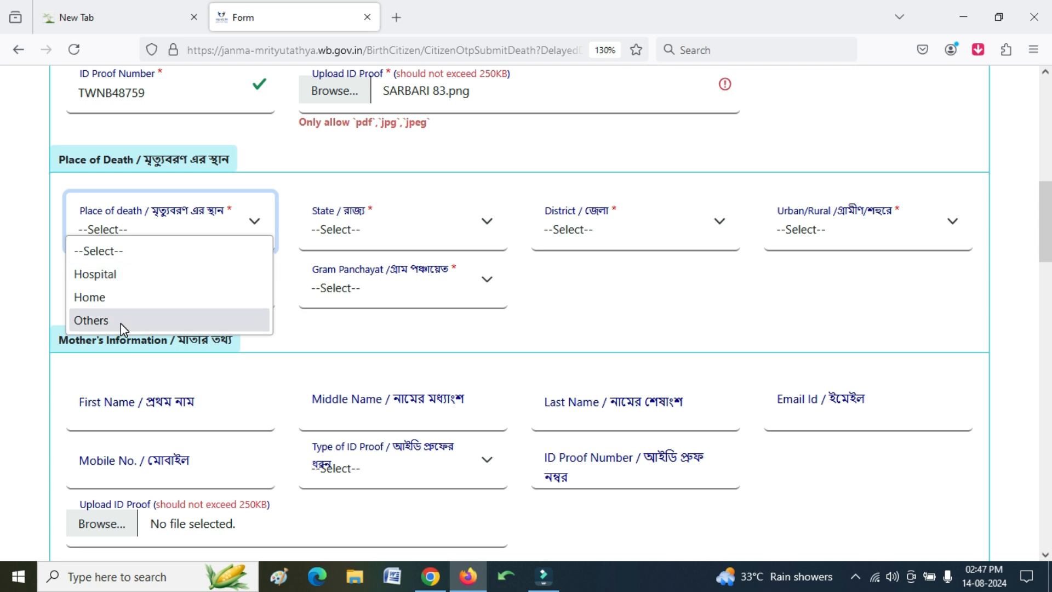
left_click(120, 301)
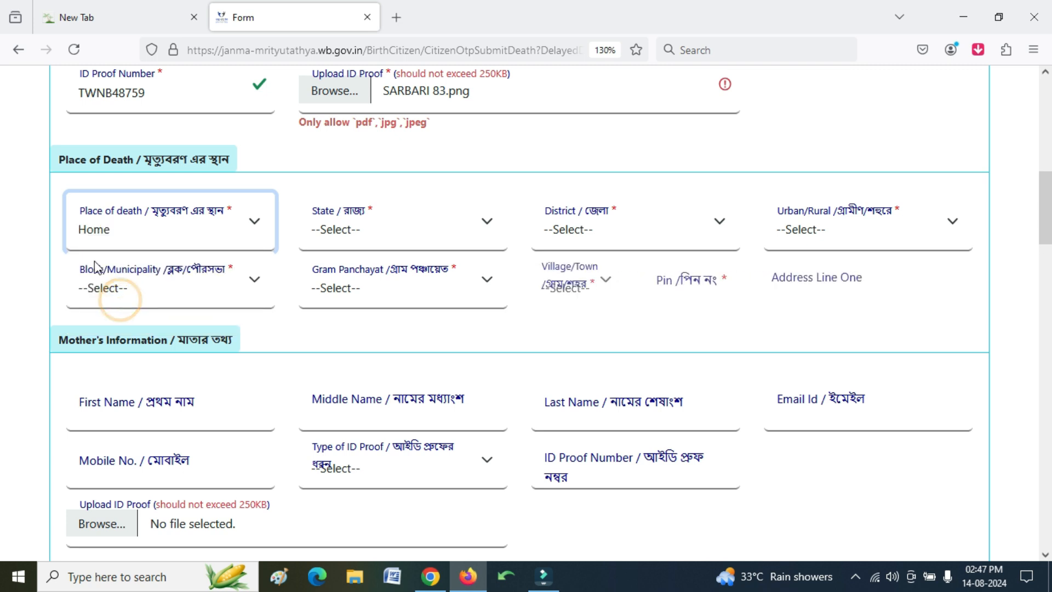
left_click(450, 237)
left_click(402, 290)
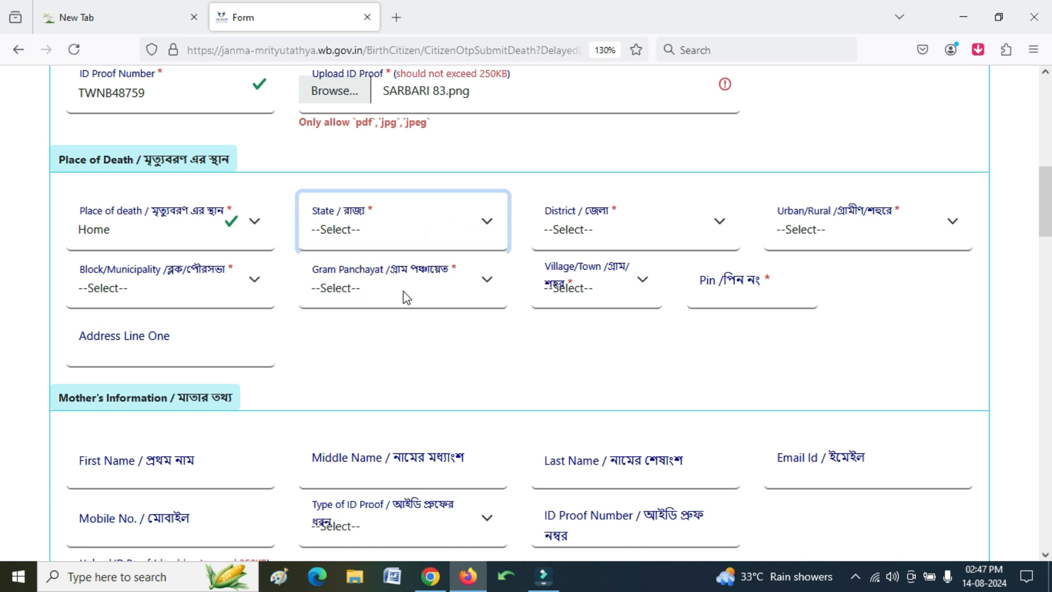
left_click(581, 230)
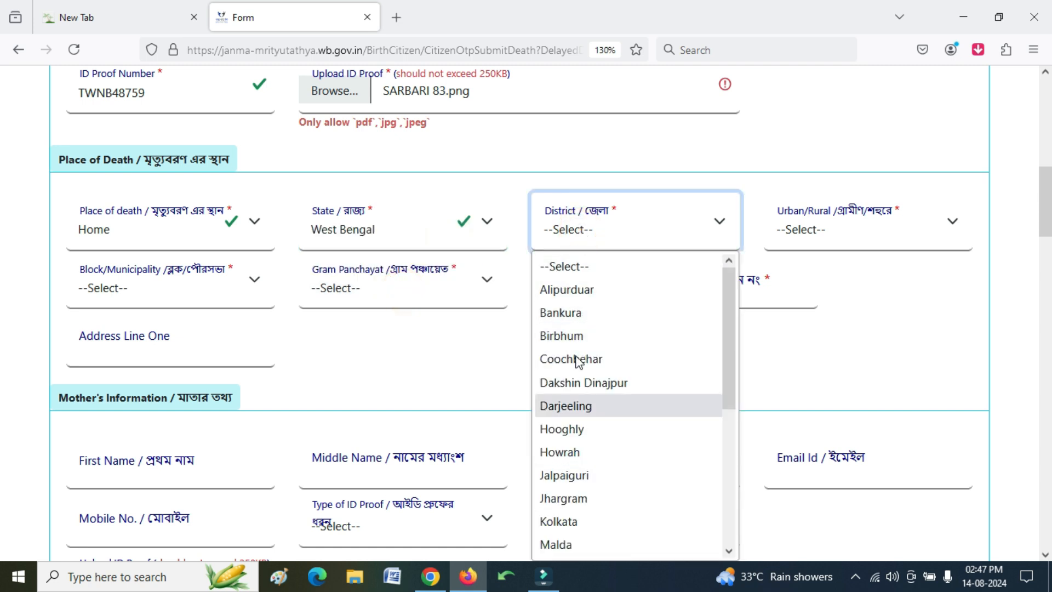
scroll(575, 383, "down", 4)
scroll(572, 351, "up", 4)
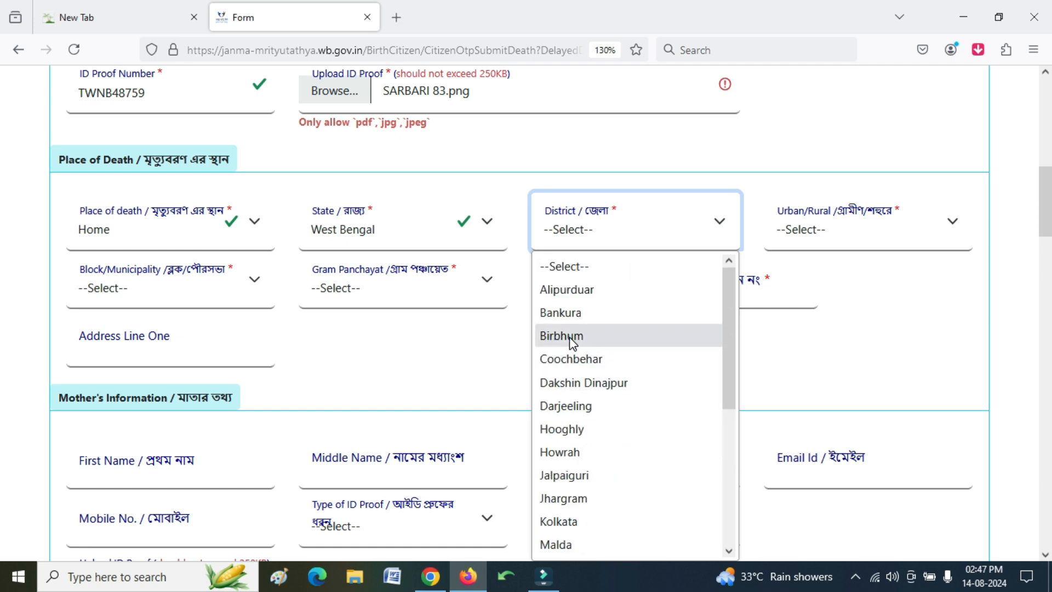
left_click(572, 336)
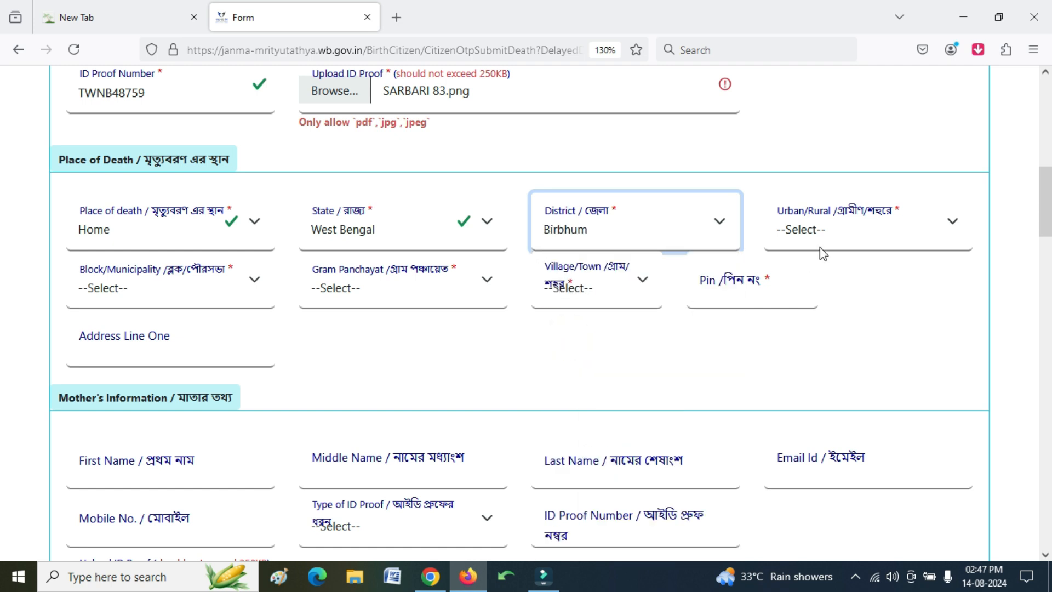
left_click(825, 231)
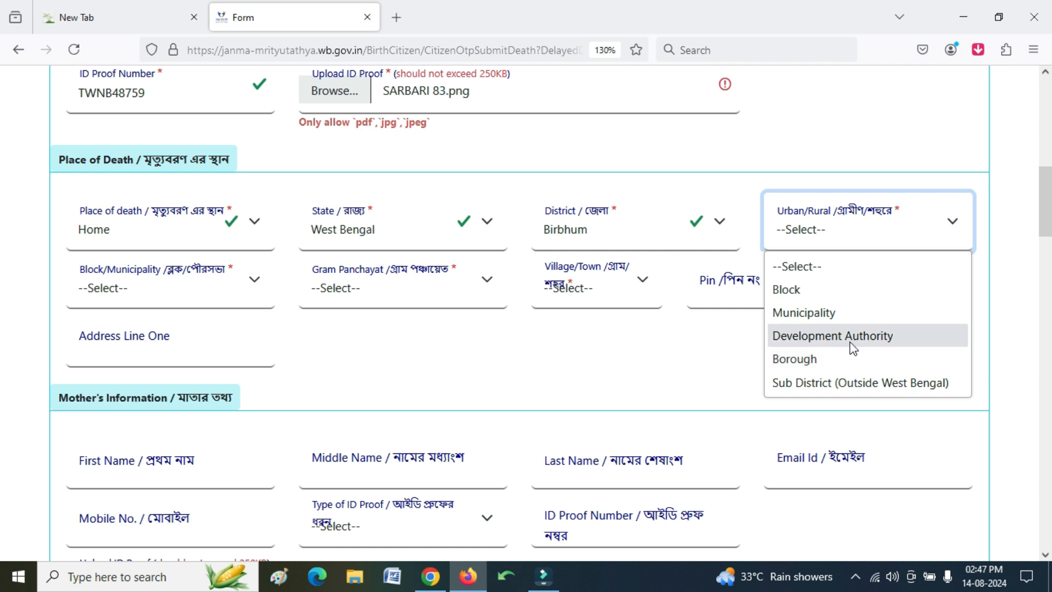
left_click(790, 296)
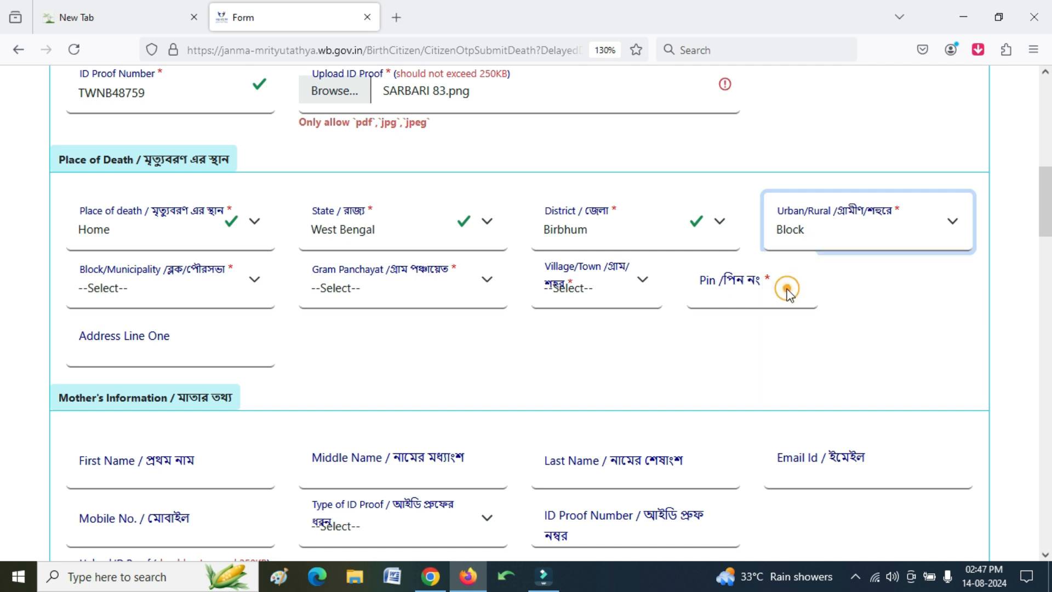
left_click(139, 304)
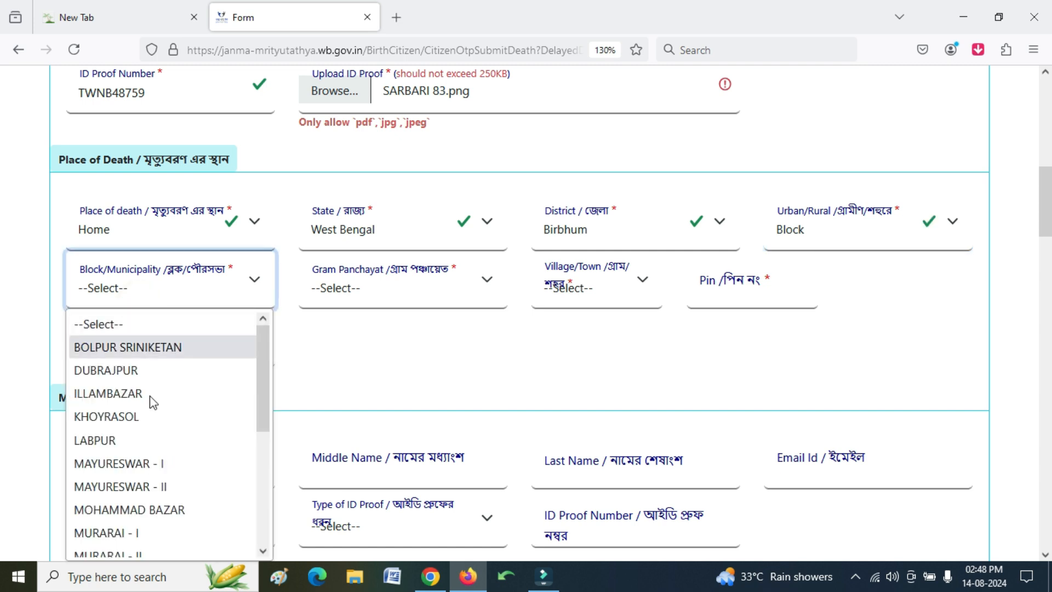
left_click(164, 485)
- Switch the area type to Municipality, choosing MUNICIPALITY BOLPUR and village/town BOLPUR
left_click(785, 241)
left_click(806, 309)
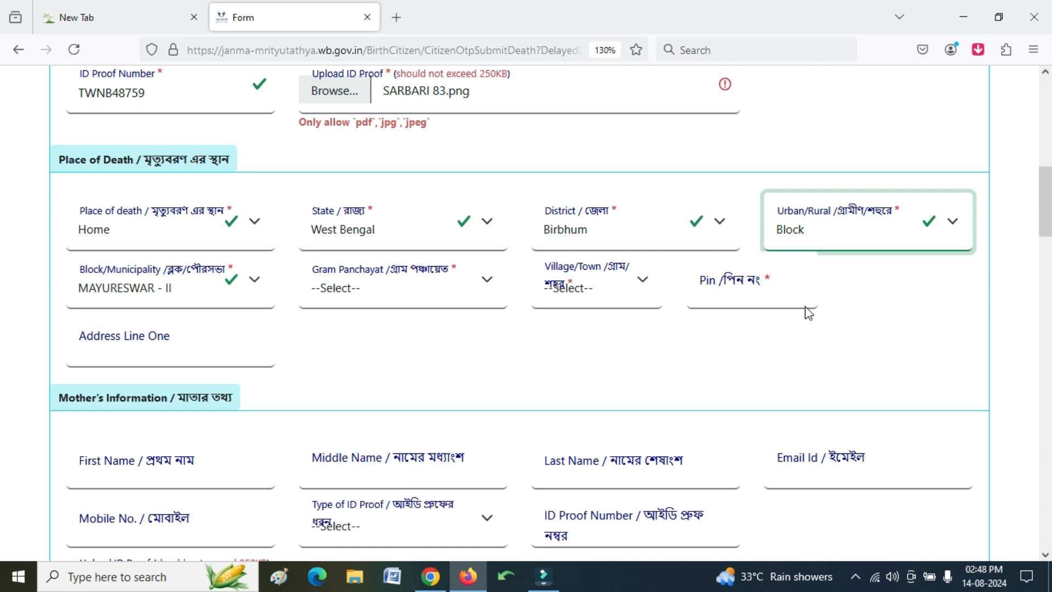
left_click(143, 281)
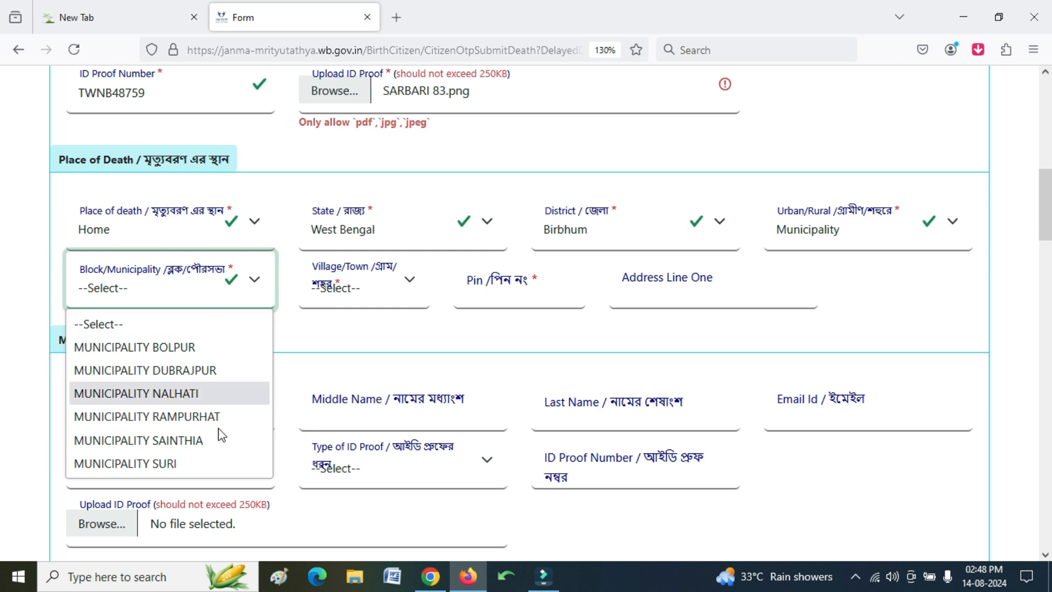
left_click(360, 285)
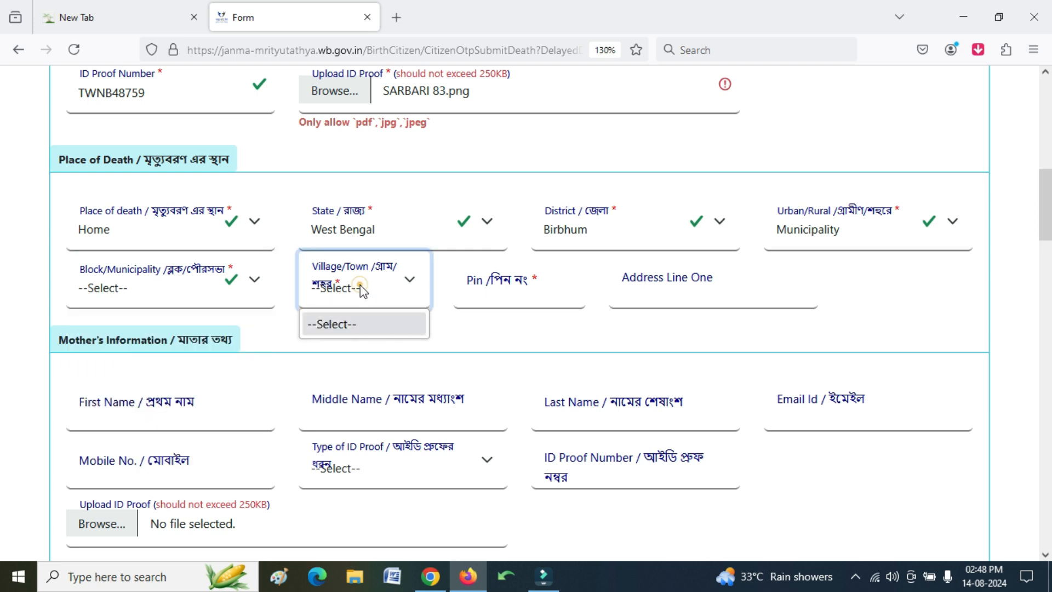
left_click(254, 279)
left_click(245, 345)
left_click(367, 294)
left_click(359, 351)
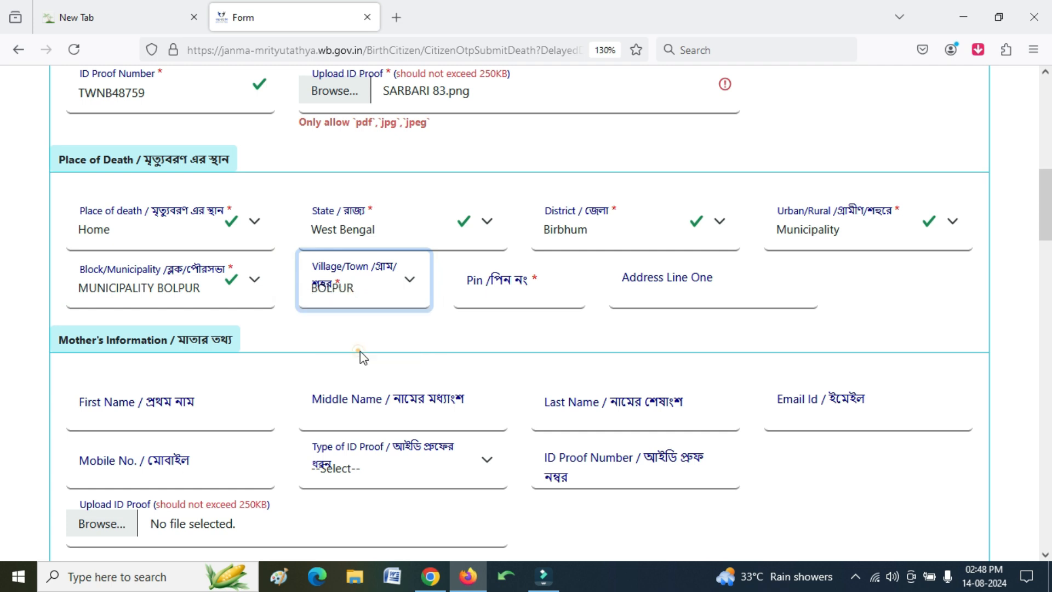
- Enter the PIN code and the first address line for the place of death
left_click(502, 294)
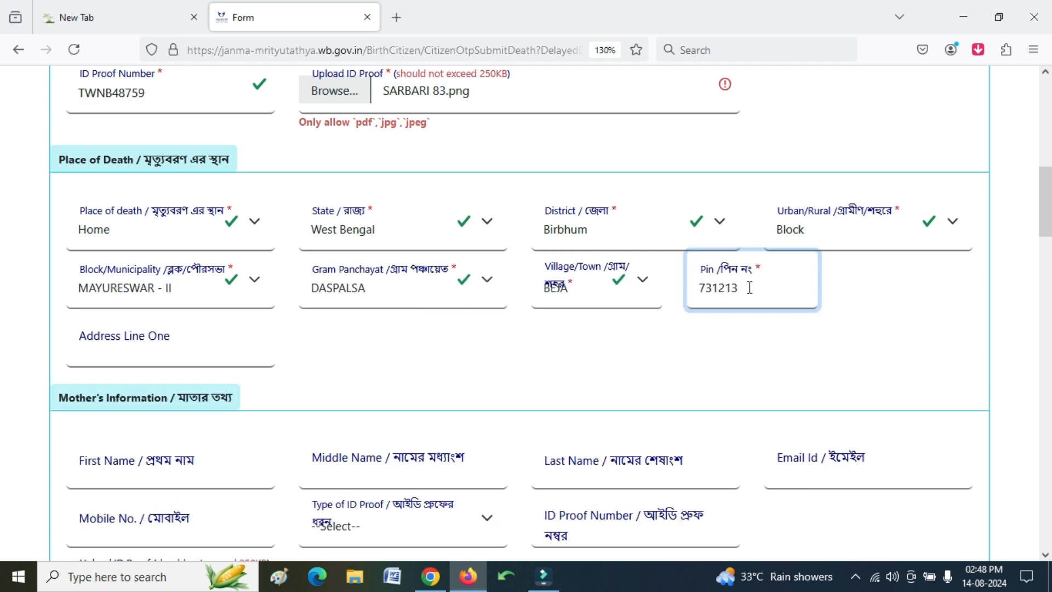
left_click(497, 337)
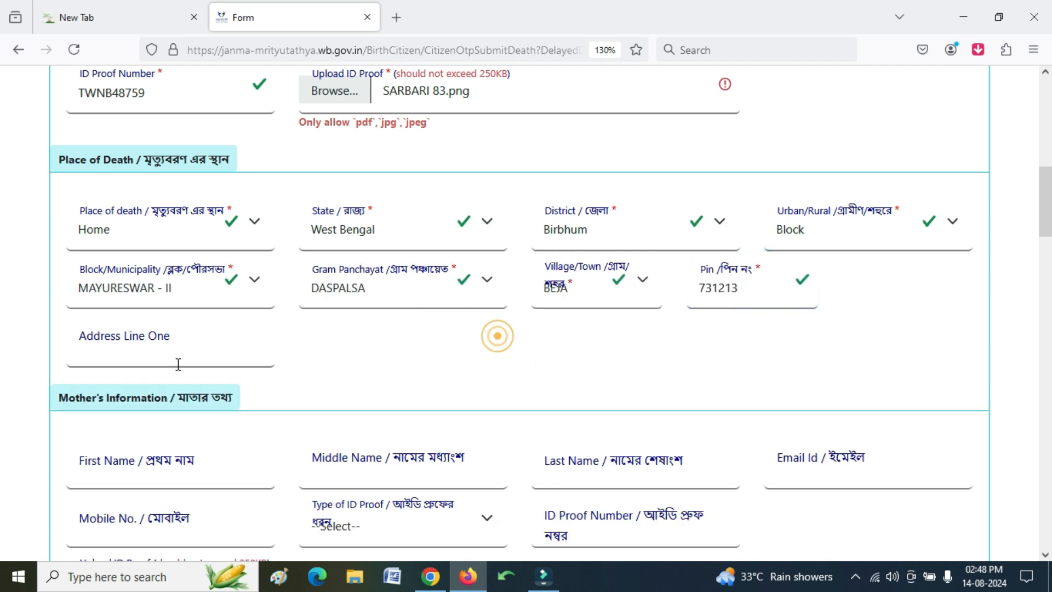
left_click(164, 352)
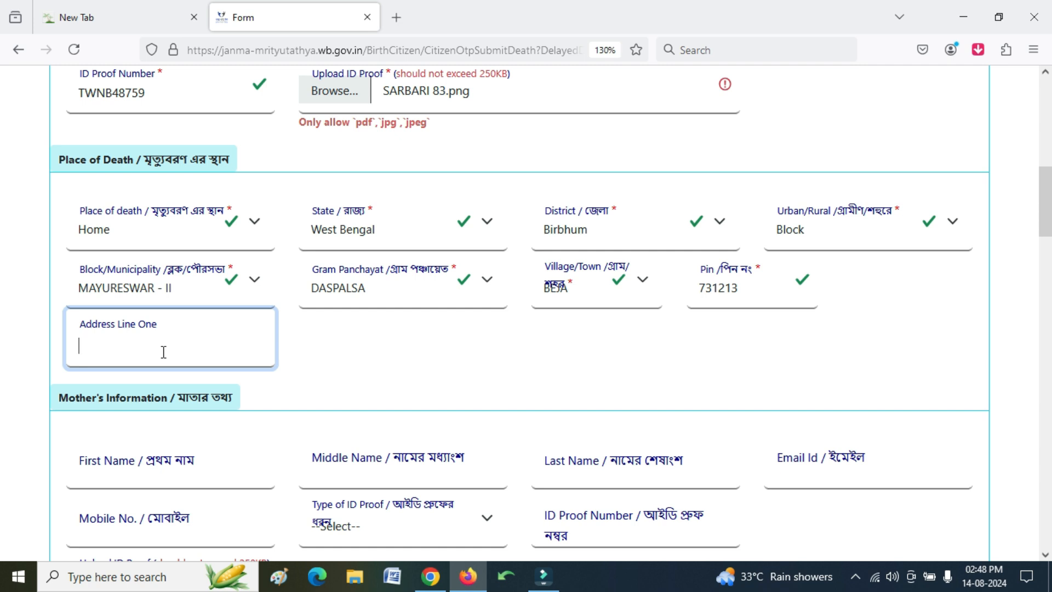
left_click(370, 401)
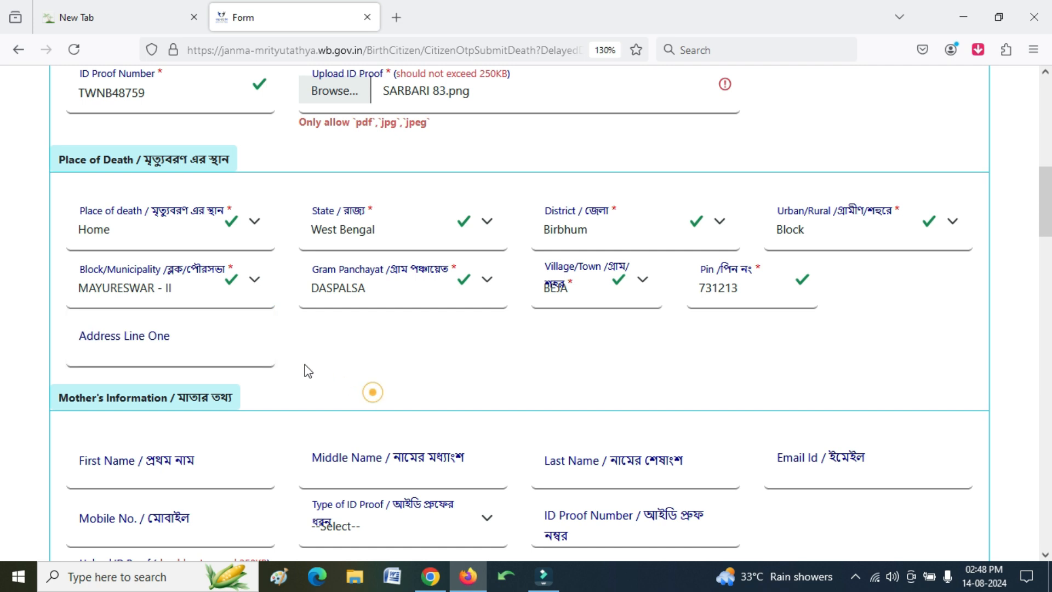
scroll(329, 384, "down", 4)
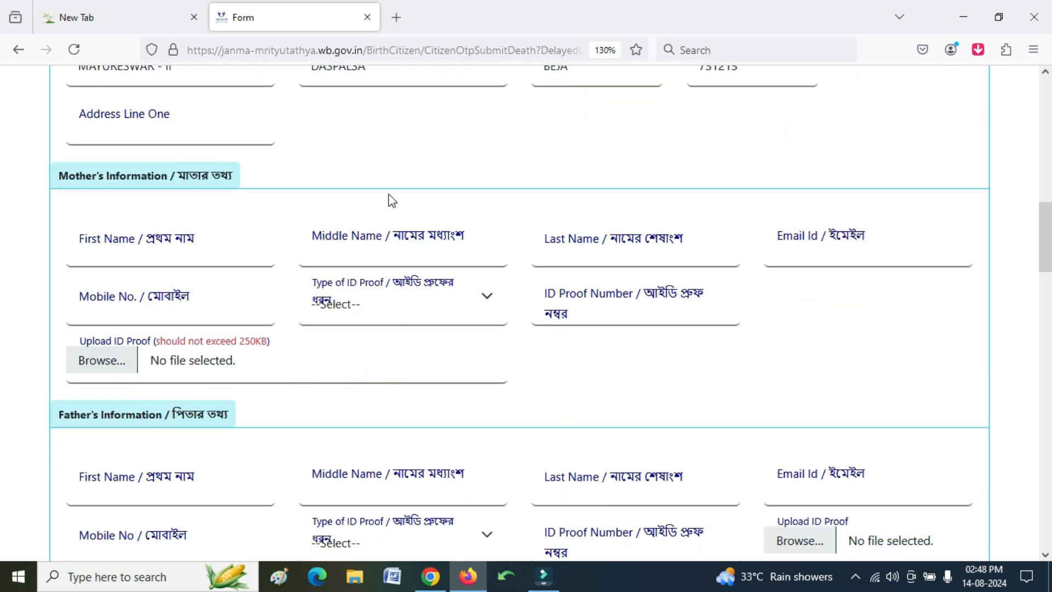
- Enter the mother's first and last name and her mobile number
left_click(225, 259)
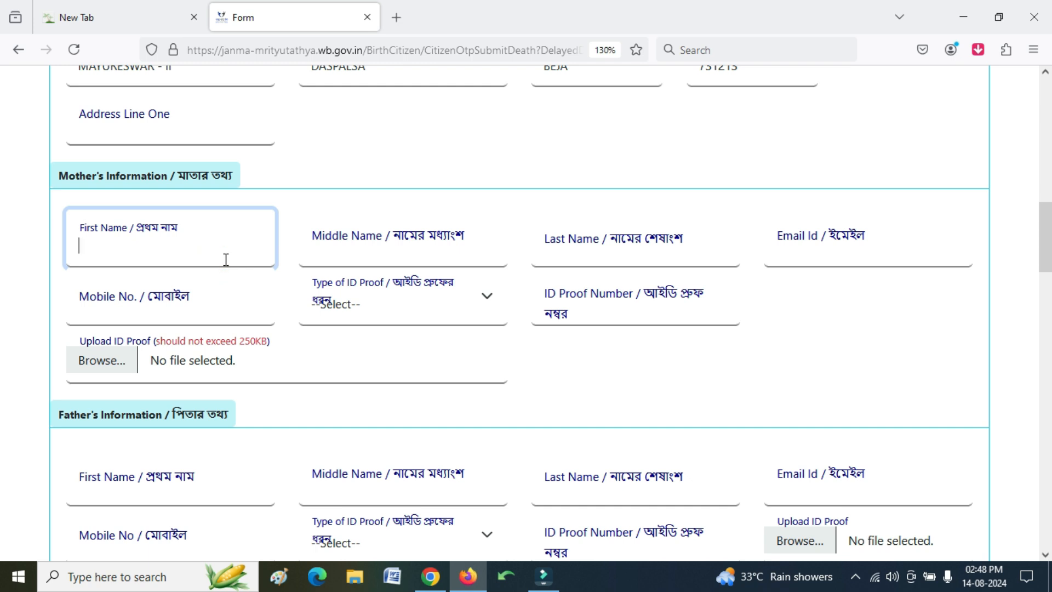
type("SAUI")
key("Tab")
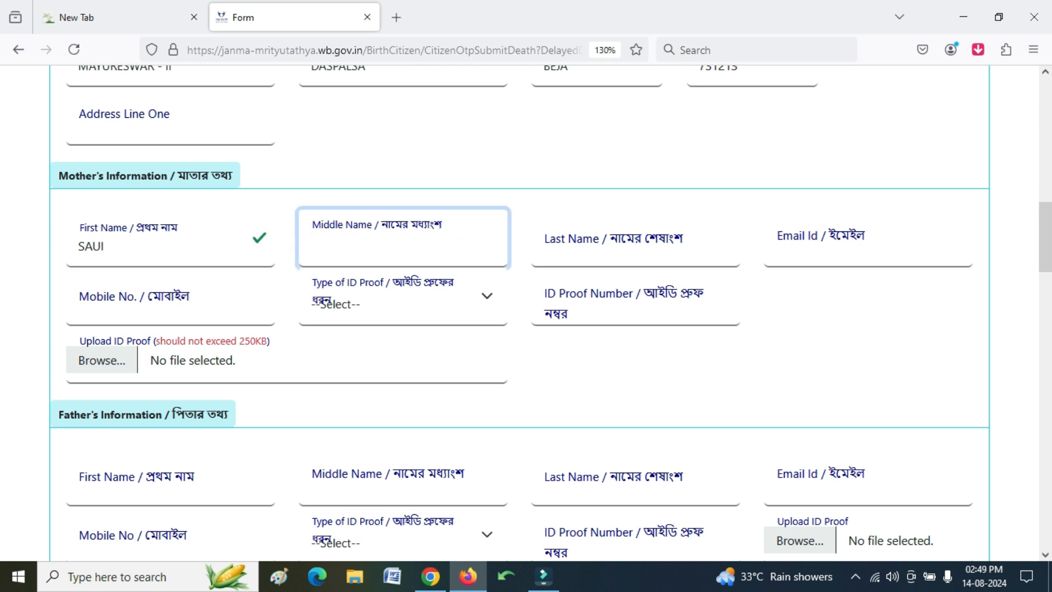
key("Tab")
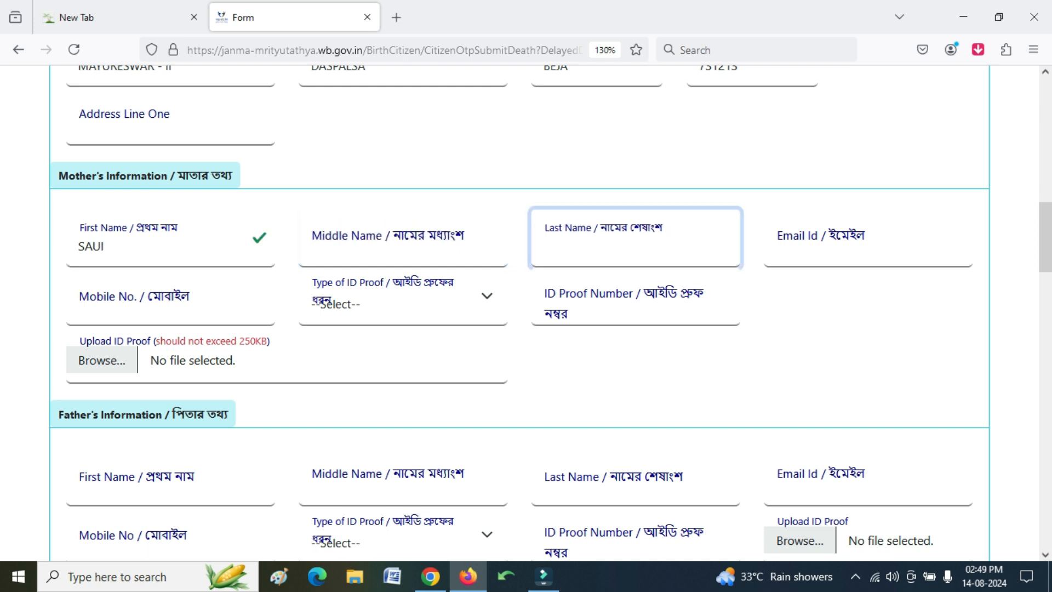
type("KAI")
key("Tab")
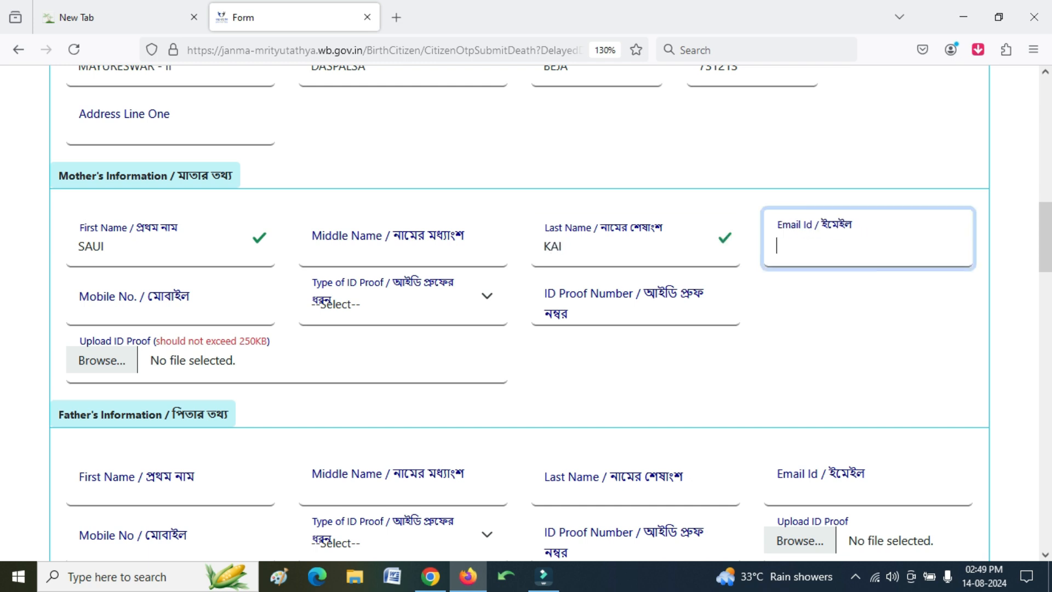
key("Tab")
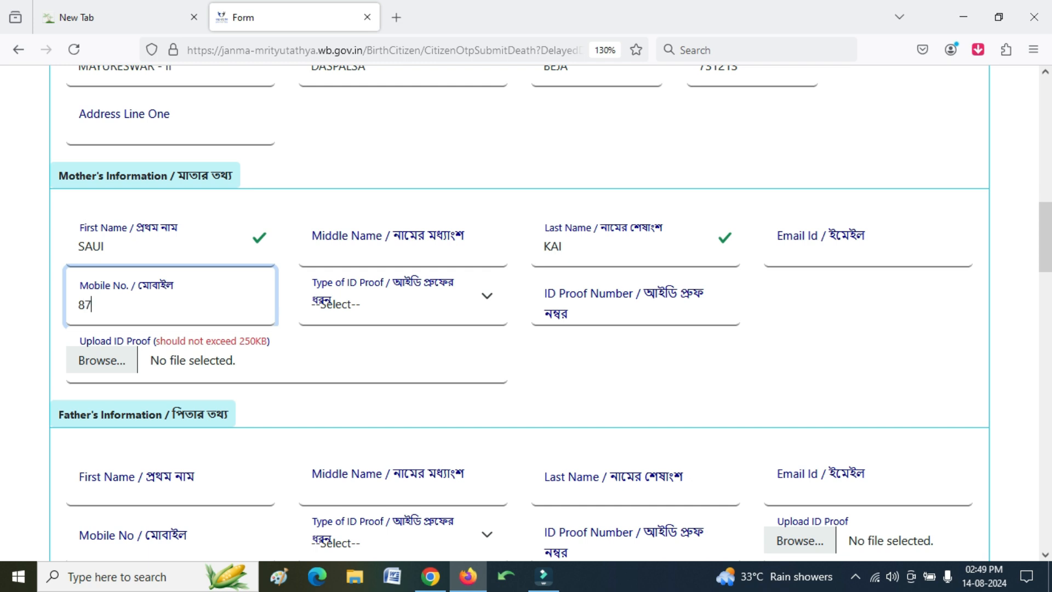
- Set the mother's ID proof to EPIC, paste its number, and attach SARBARI 83.png
left_click(370, 310)
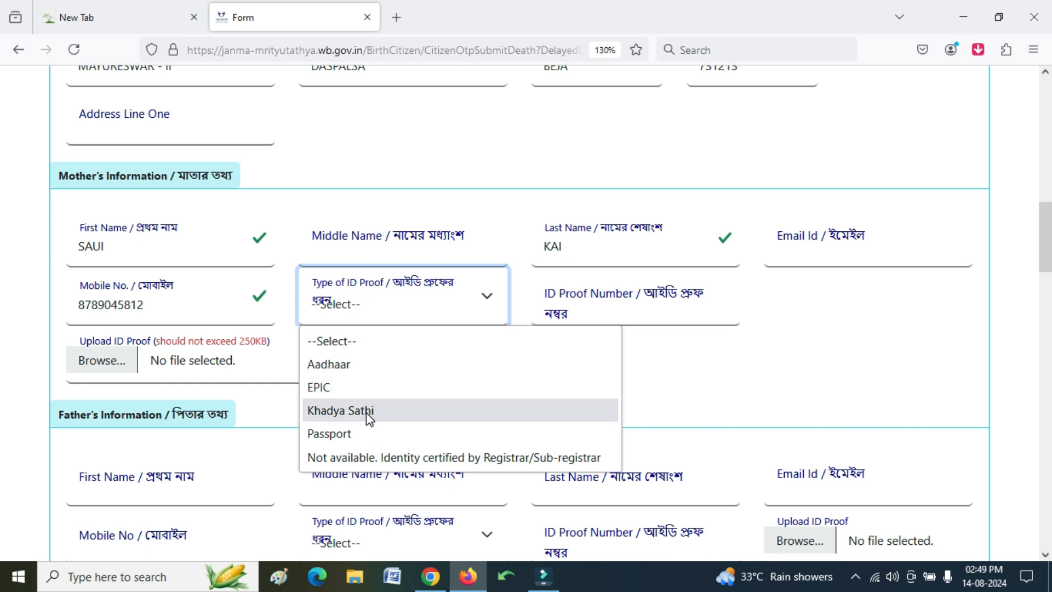
left_click(355, 388)
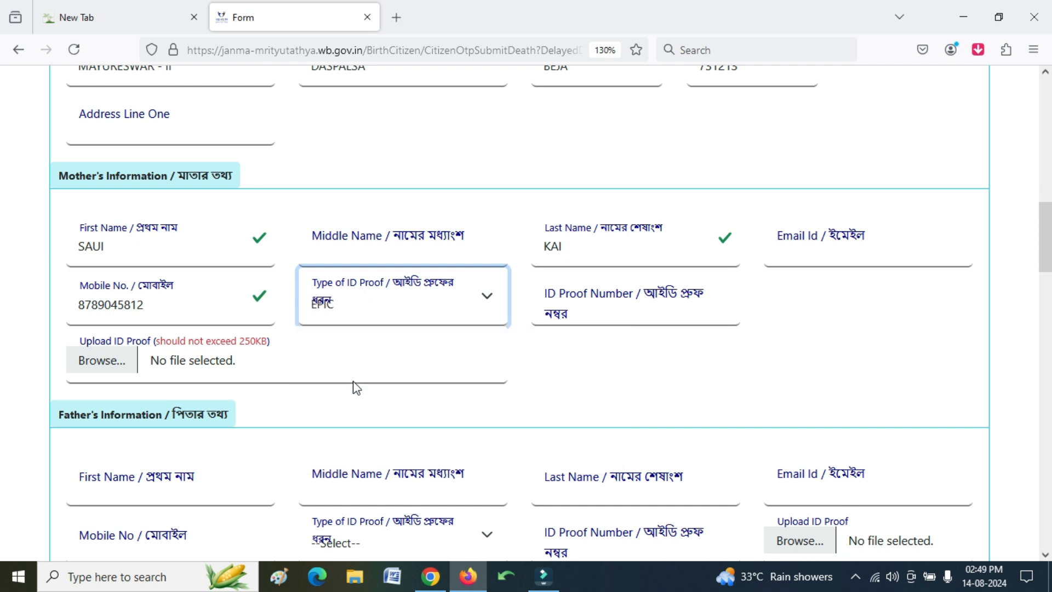
left_click(616, 322)
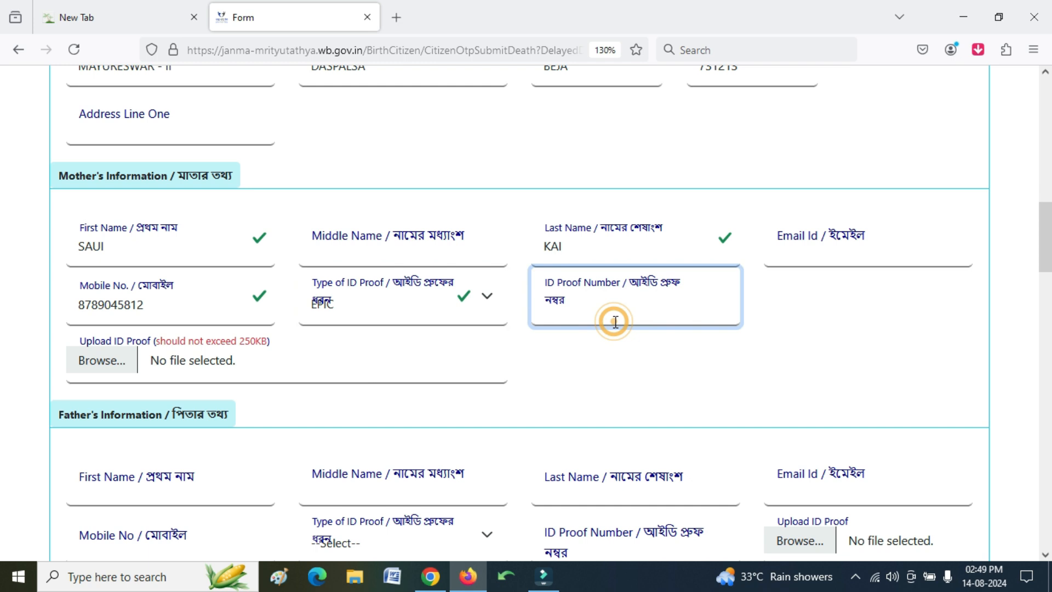
left_click(117, 364)
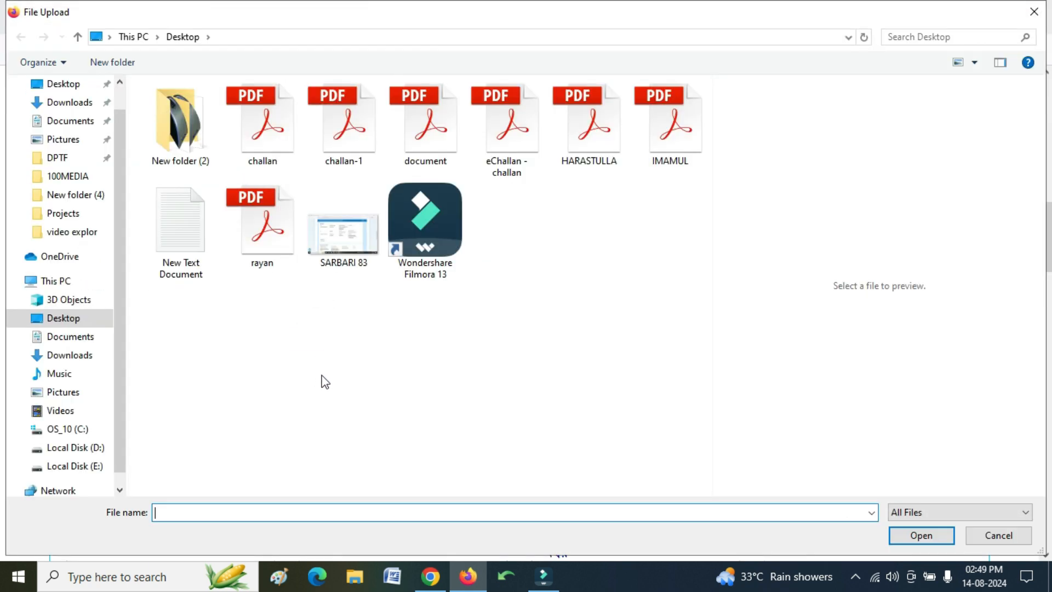
double_click(340, 242)
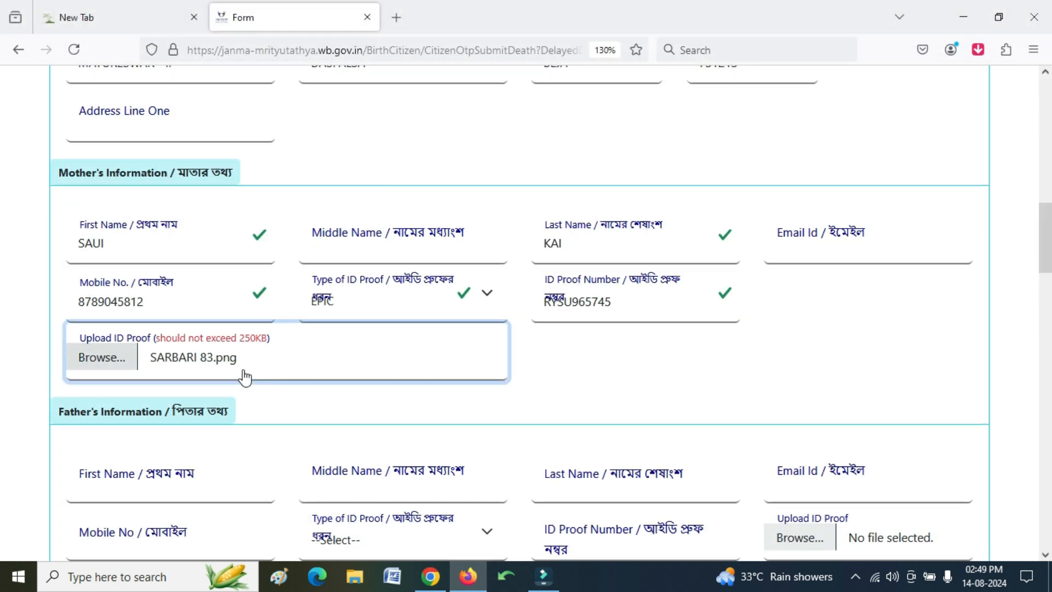
scroll(245, 377, "down", 5)
- Enter the father's first and last name, skipping the middle name
left_click(149, 169)
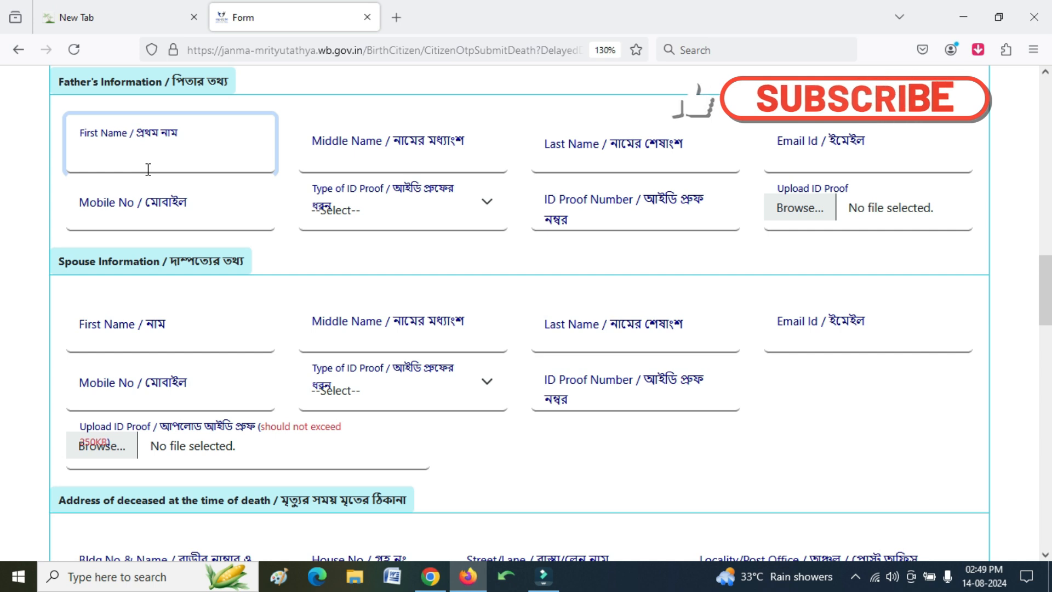
type("UIHNHE")
key("Tab")
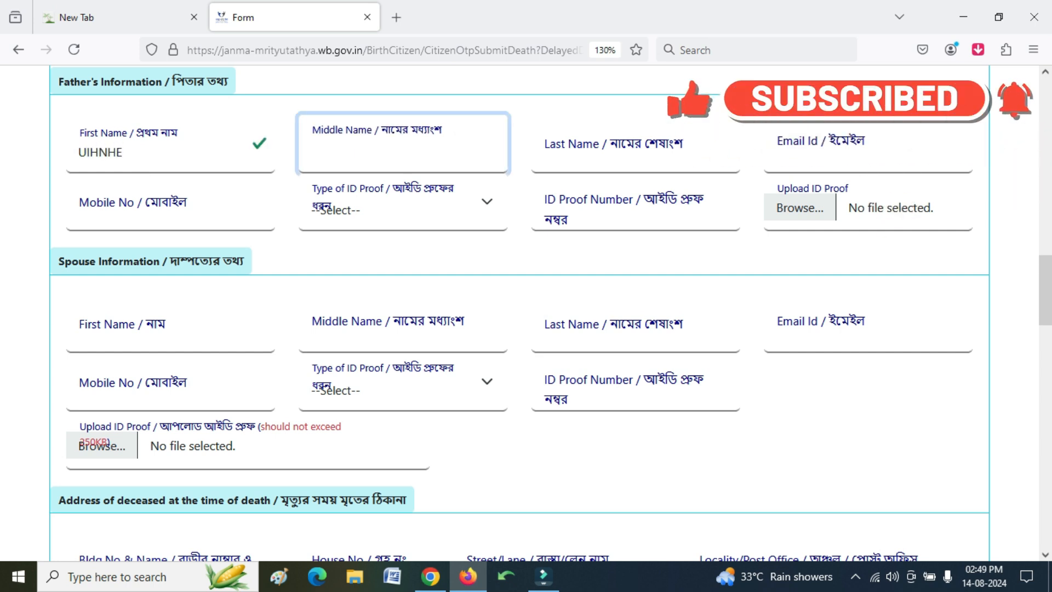
key("Tab")
type("KDII")
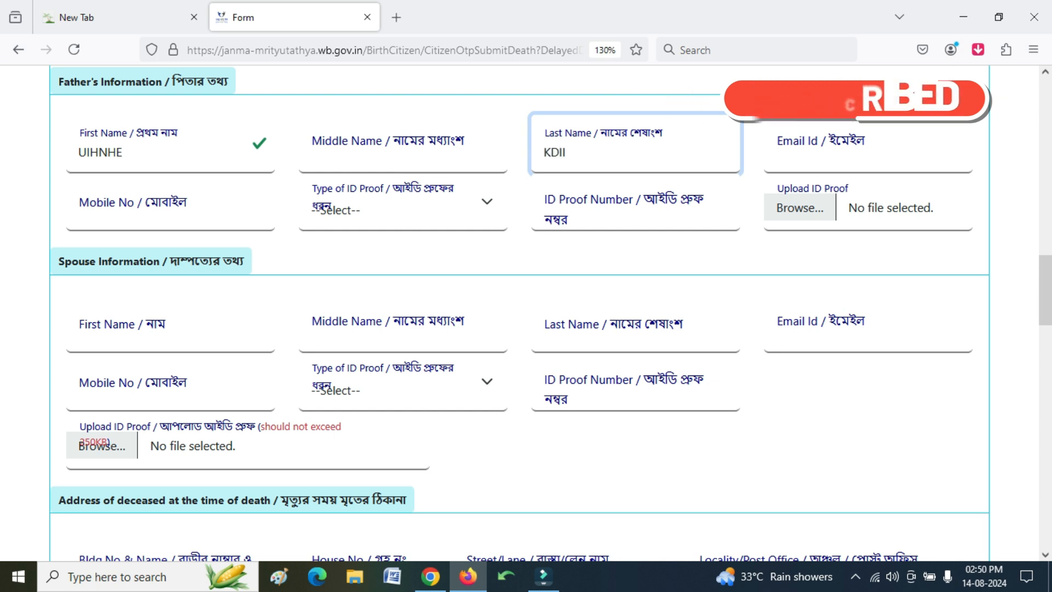
key("Tab")
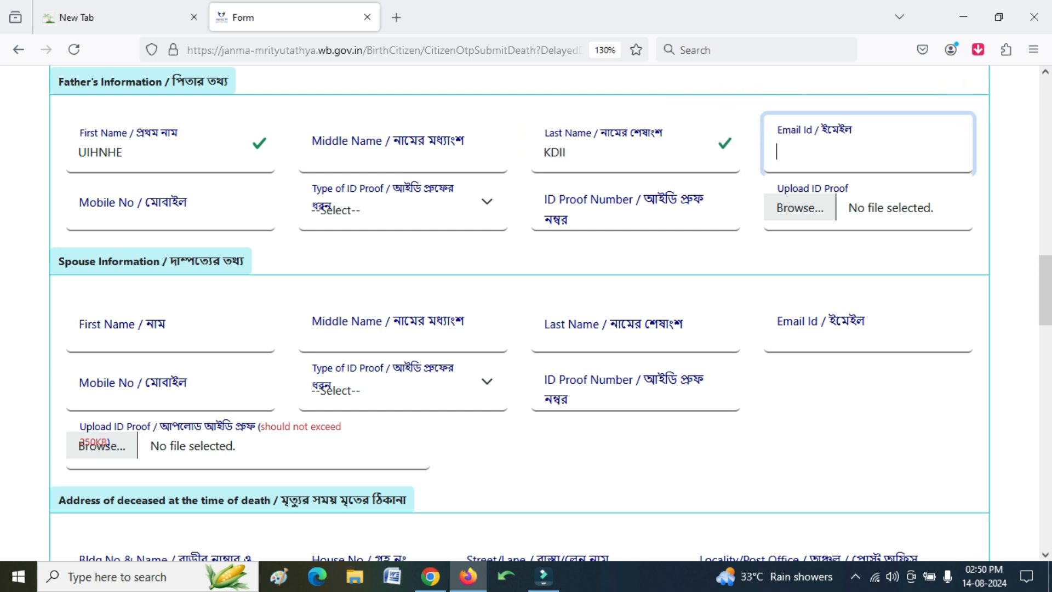
key("Tab")
key("Tab")
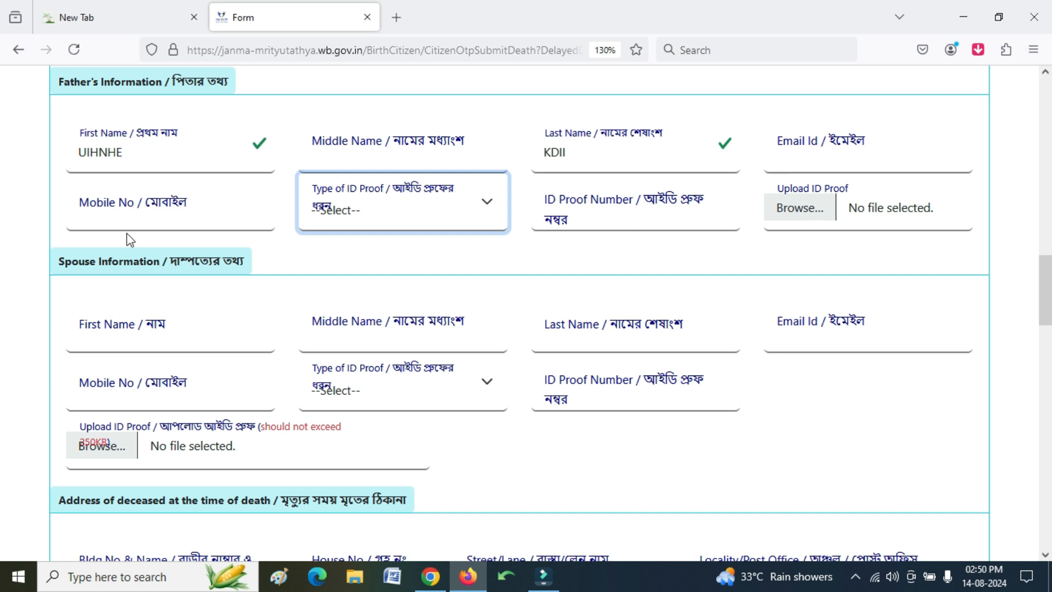
- Set the father's ID proof to EPIC, enter its number, and attach SARBARI 83.png
left_click(364, 220)
left_click(350, 291)
left_click(644, 224)
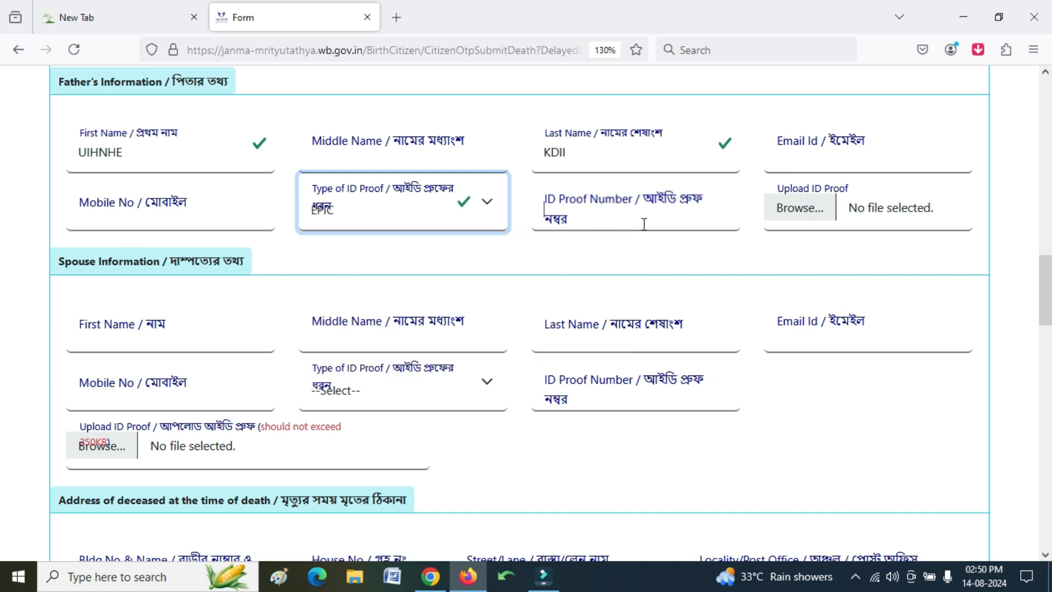
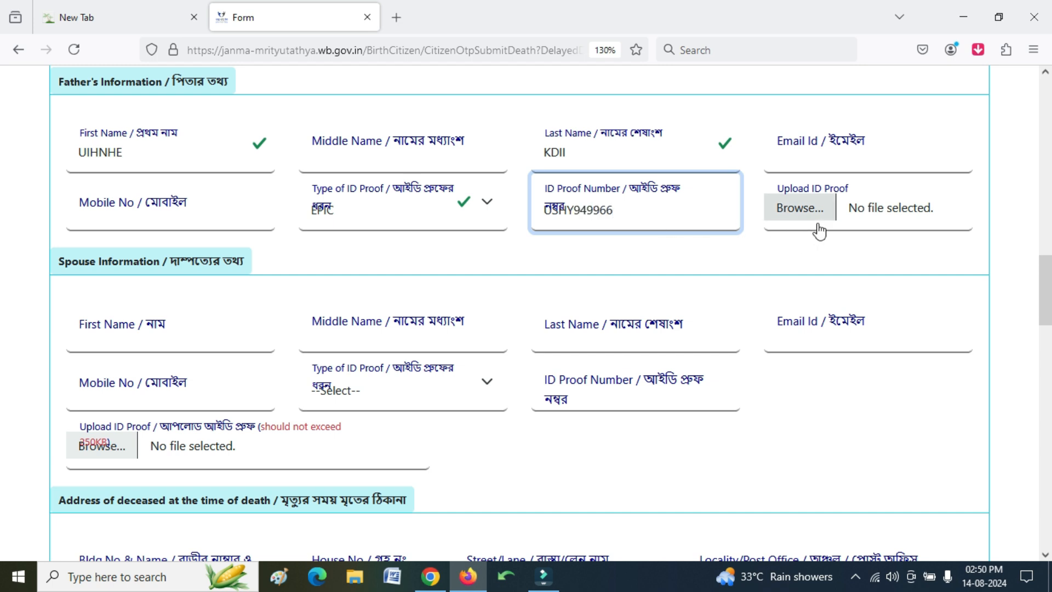
scroll(796, 254, "up", 3)
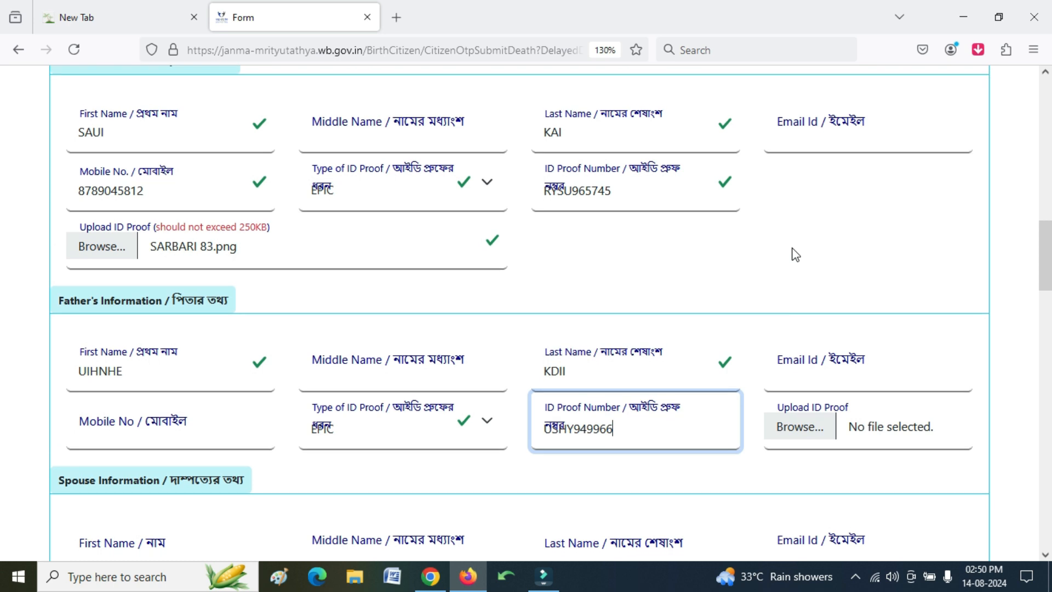
scroll(795, 255, "down", 3)
left_click(816, 219)
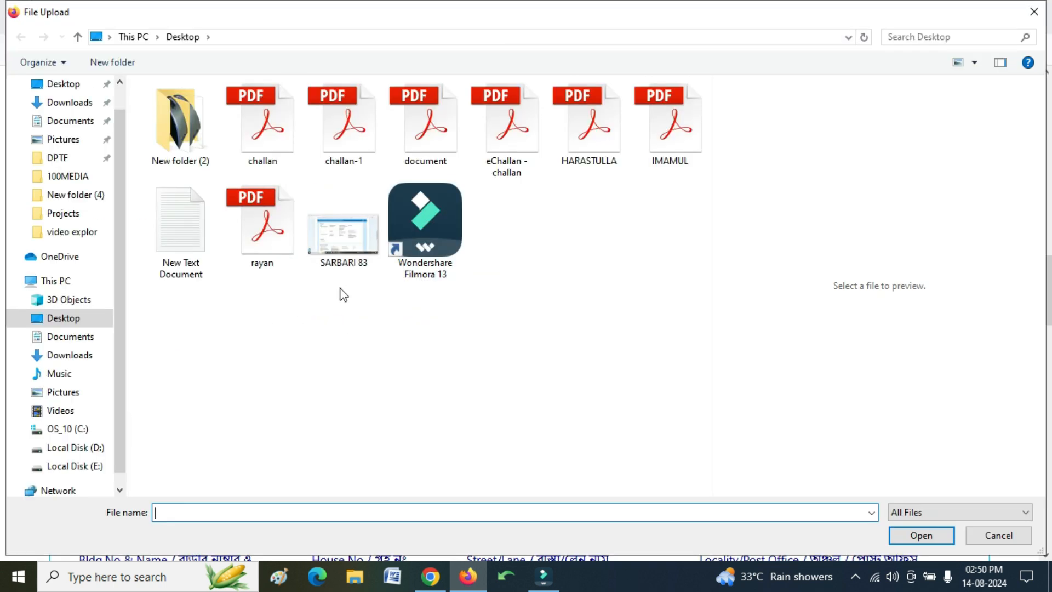
double_click(330, 242)
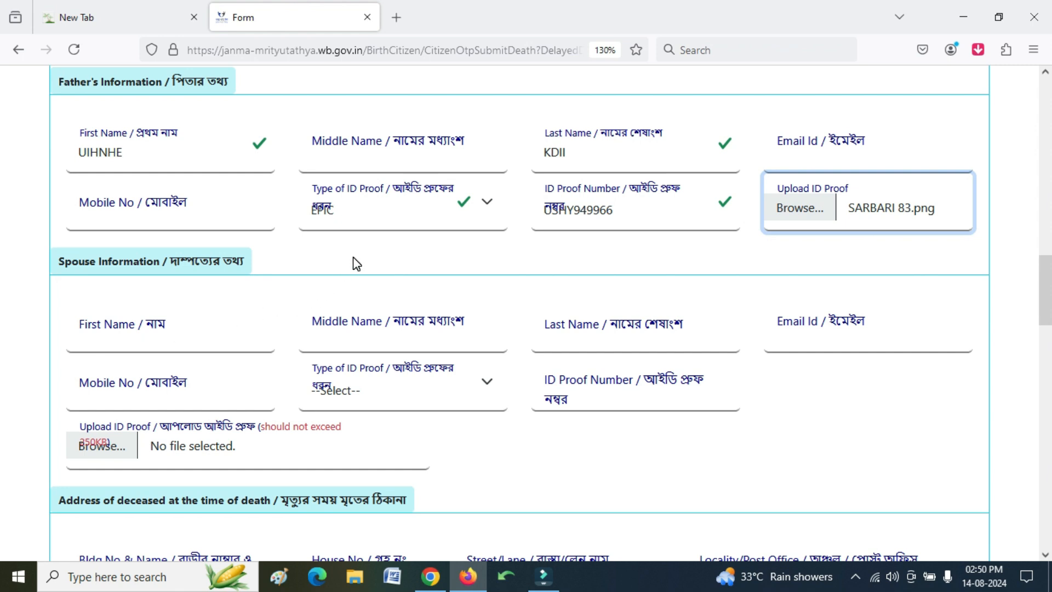
- Enter the spouse's first and last name, leaving the middle name blank
scroll(355, 263, "down", 2)
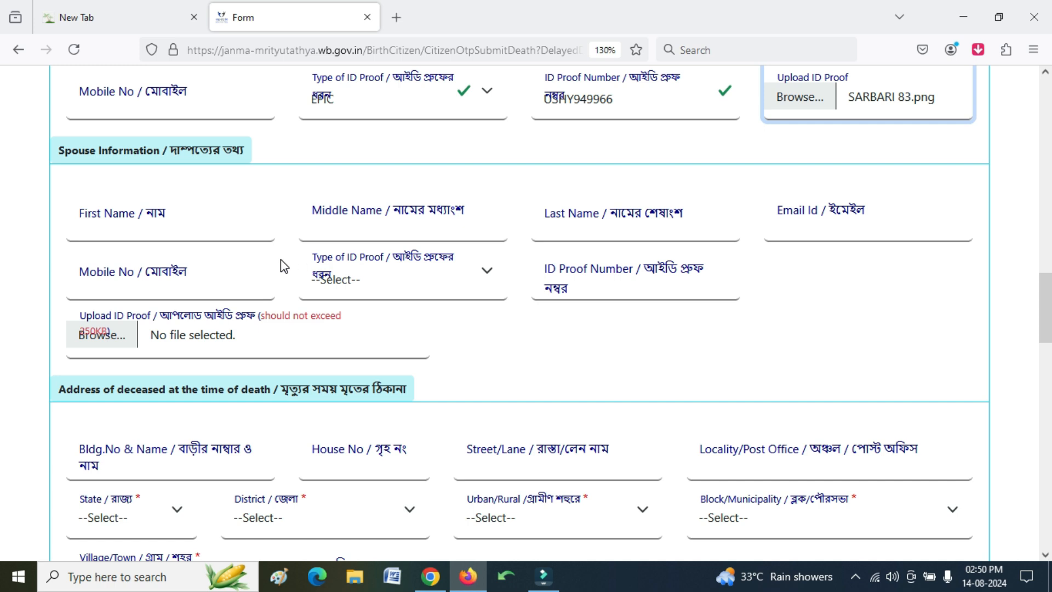
left_click(163, 237)
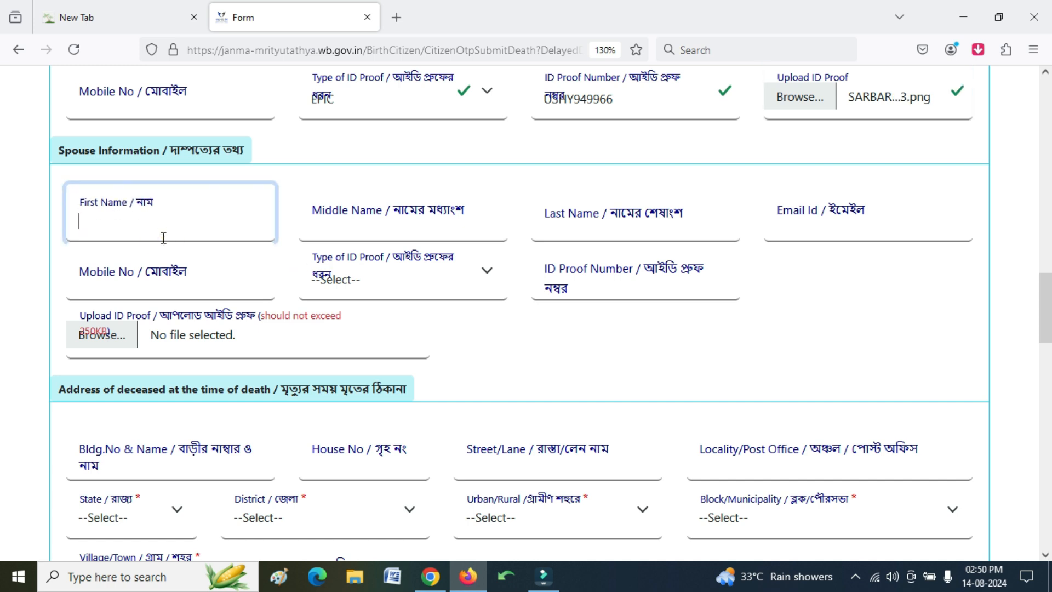
type("KJQKJ")
key("Tab")
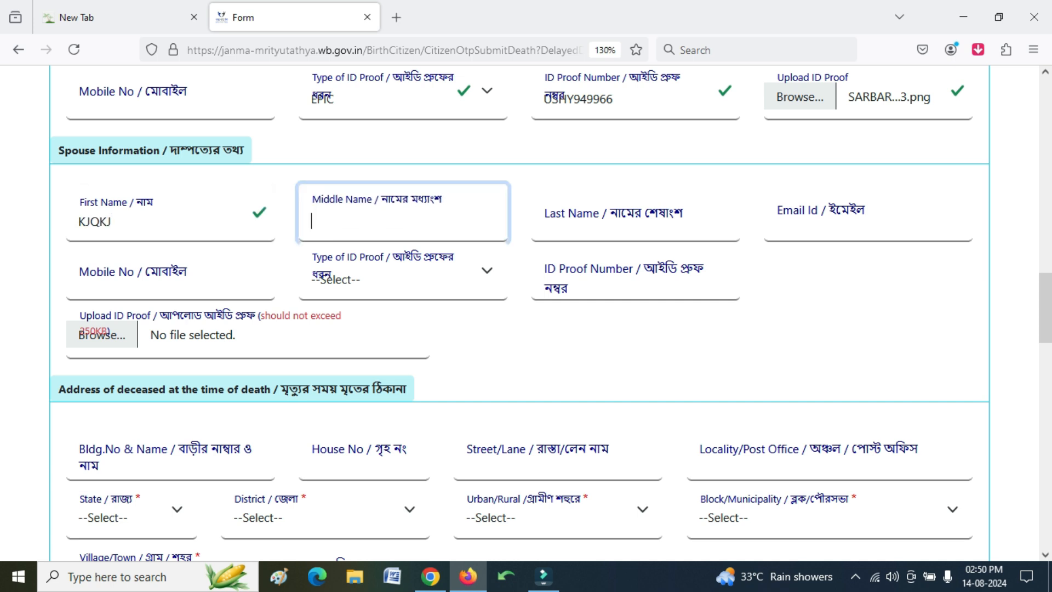
key("Tab")
type("EREWR")
left_click(830, 230)
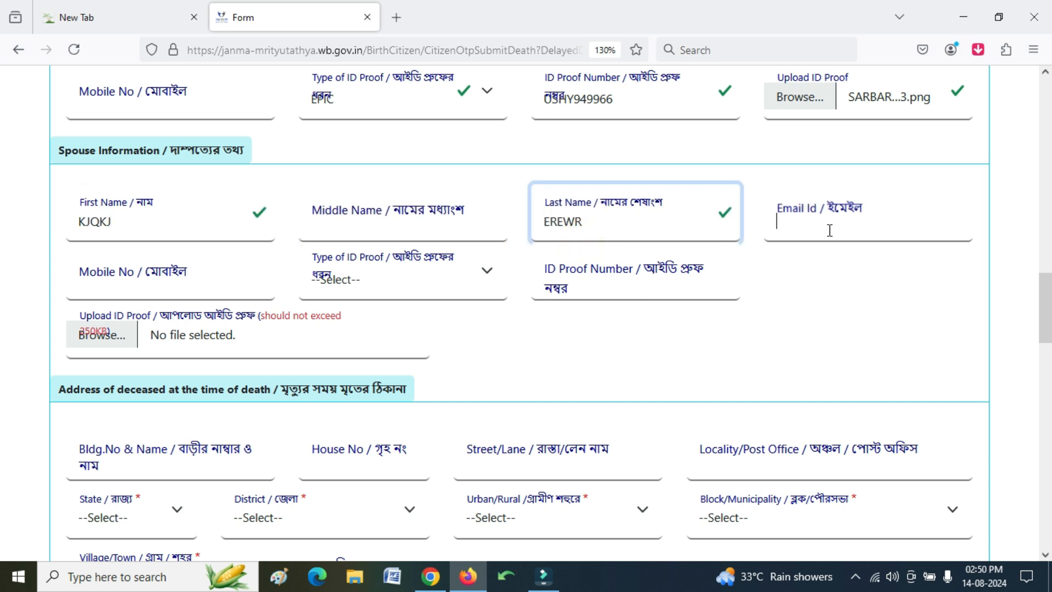
left_click(176, 279)
- Attach SARBARI 83 as spouse's proof, choose EPIC, and replace the ID number
left_click(380, 321)
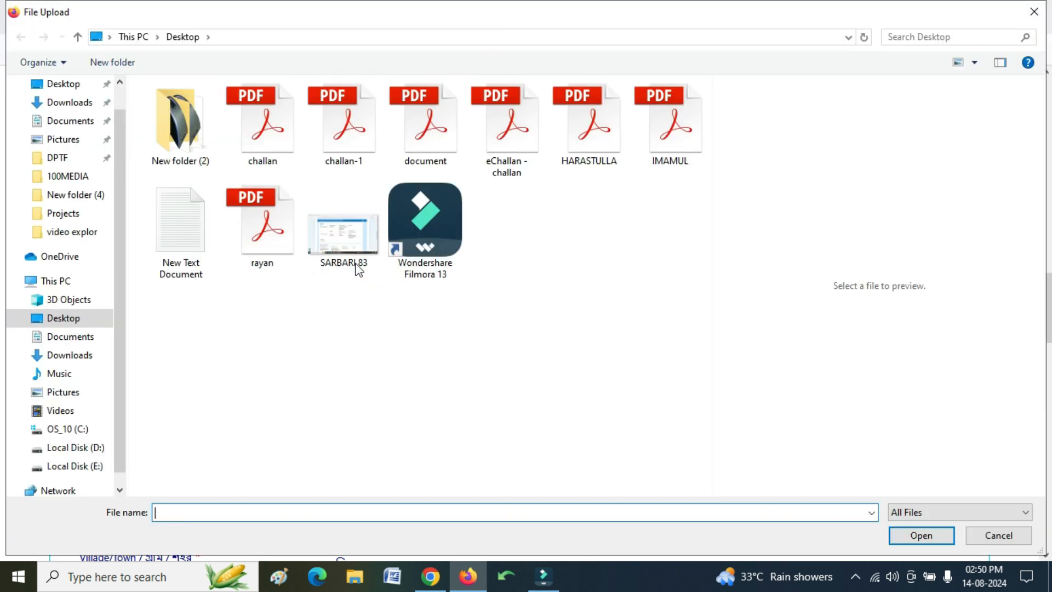
double_click(355, 257)
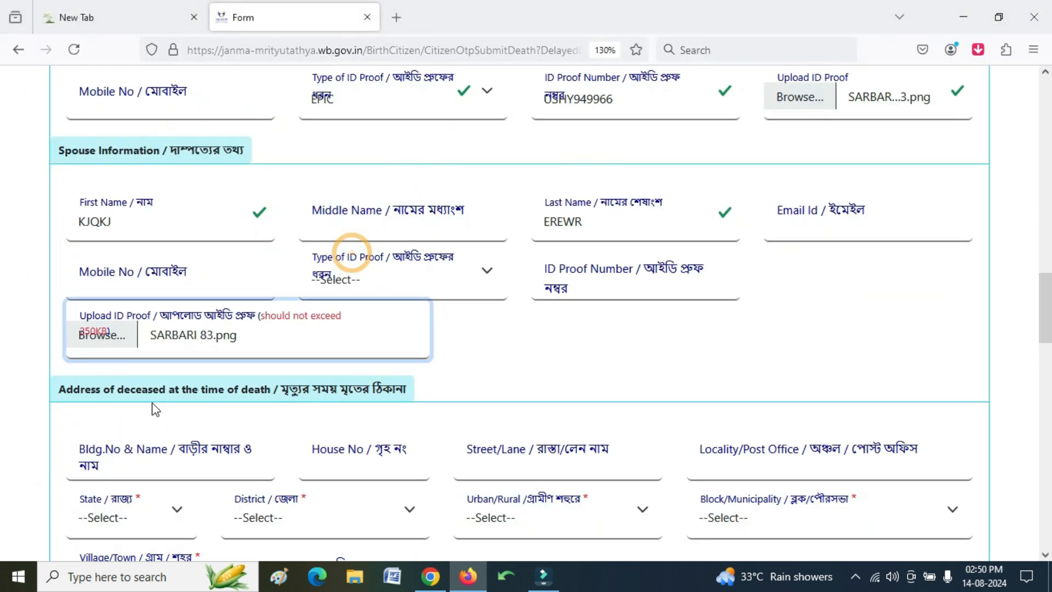
left_click(371, 281)
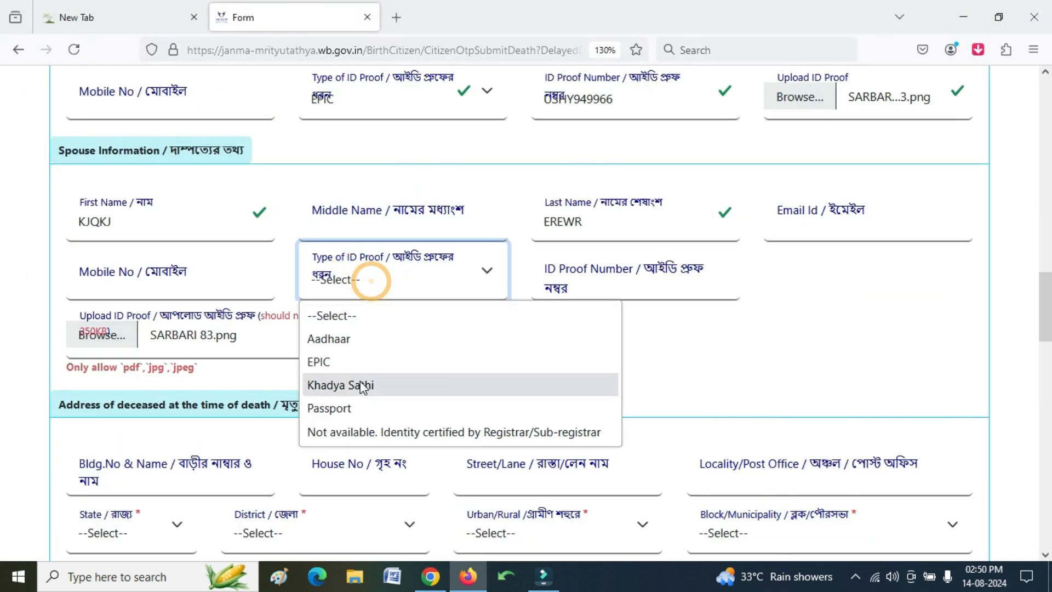
left_click(360, 364)
left_click(591, 298)
type("2")
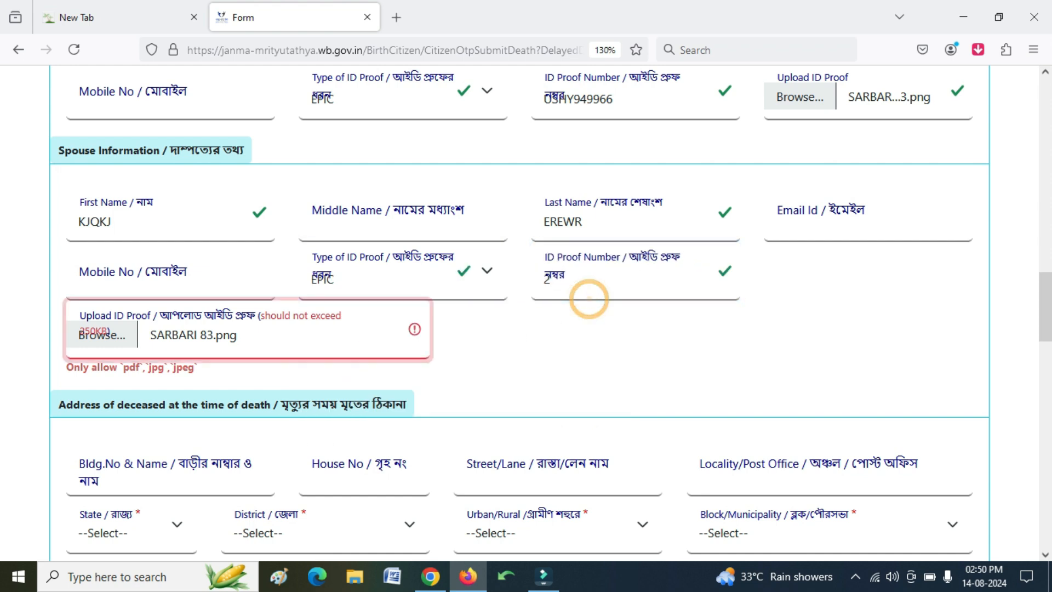
left_click(583, 289)
key("BackSpace")
type("JWW")
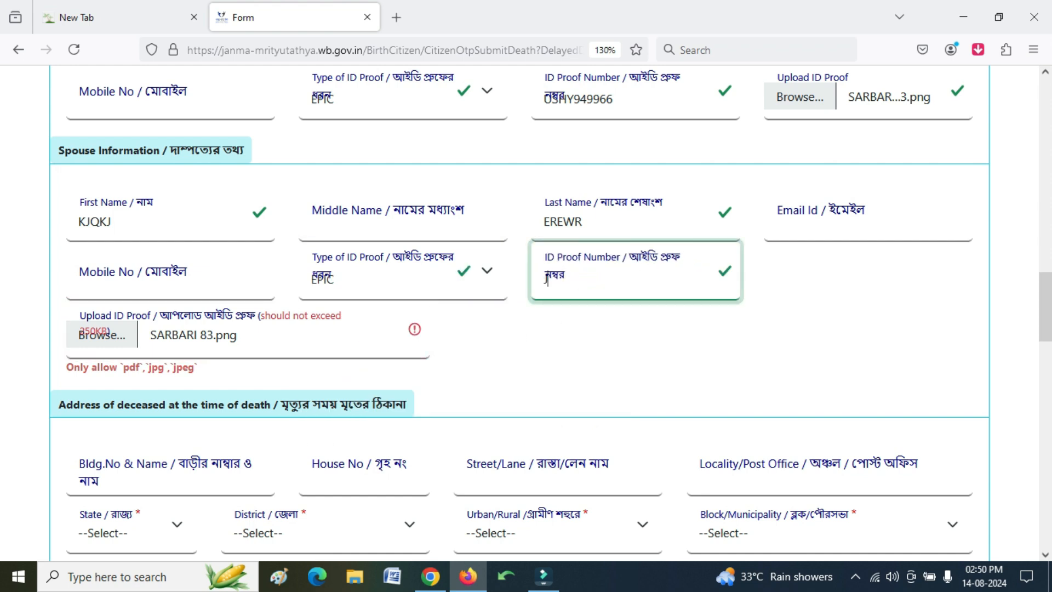
type("65995")
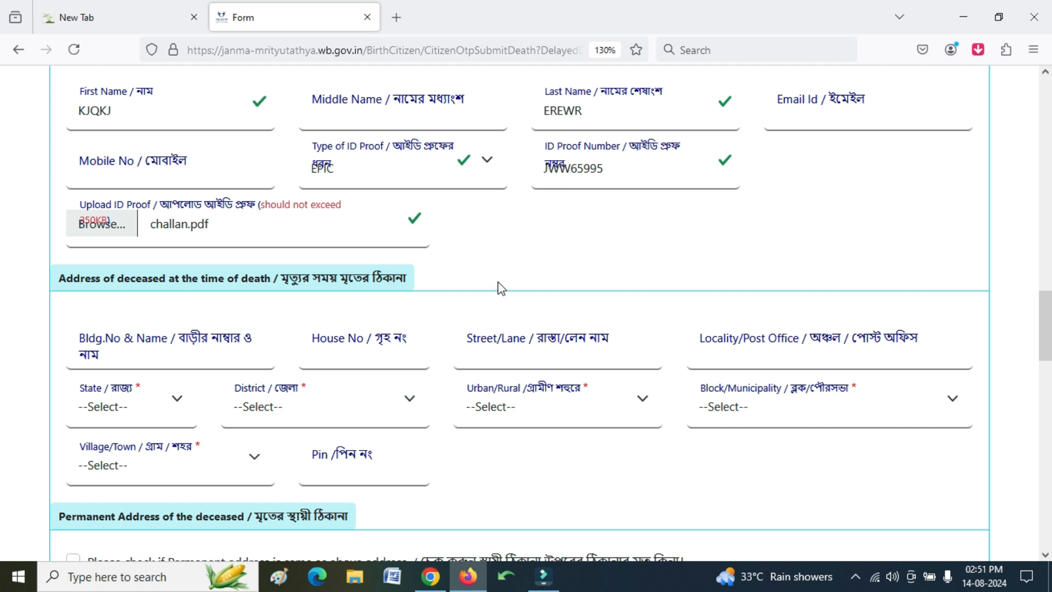
scroll(275, 336, "down", 2)
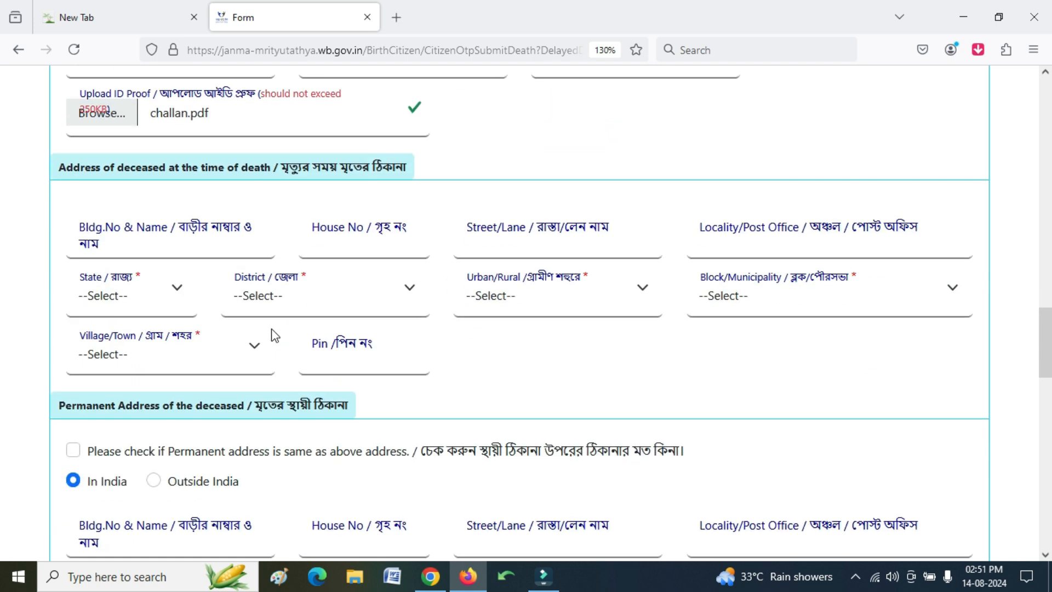
left_click(158, 251)
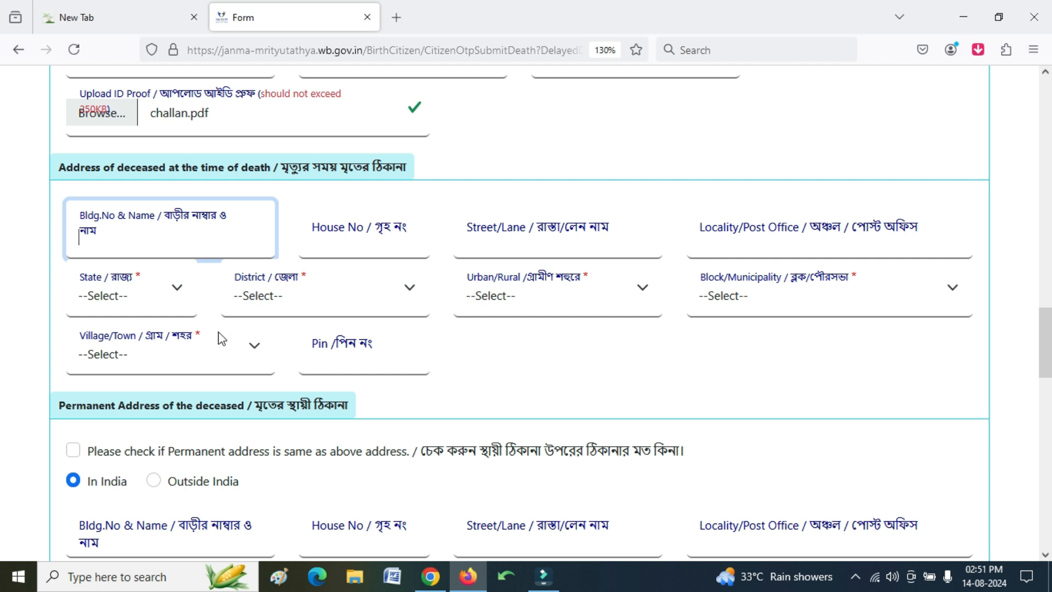
scroll(242, 323, "up", 15)
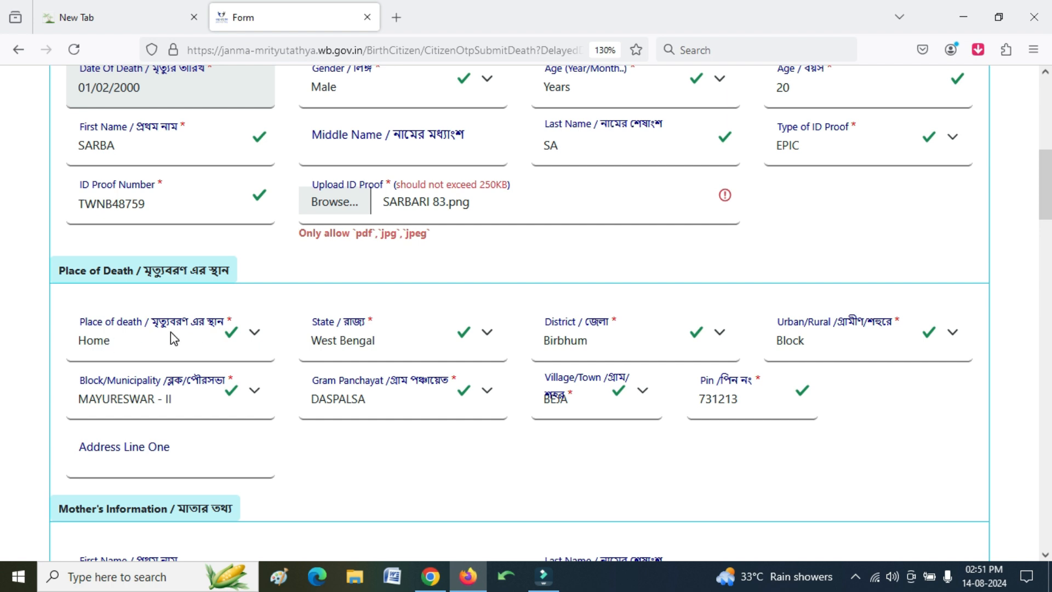
scroll(174, 338, "down", 13)
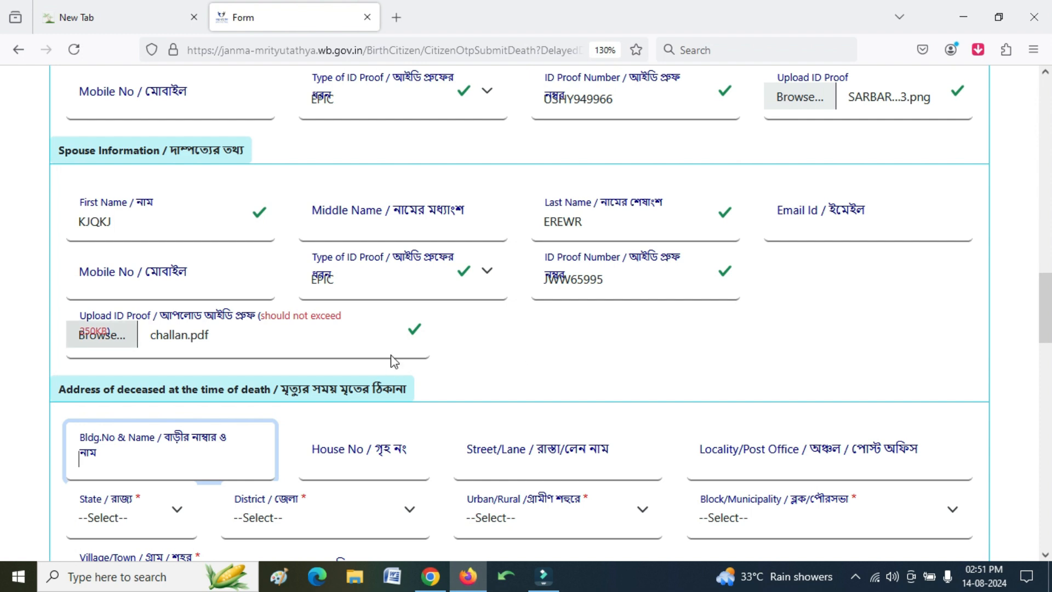
scroll(391, 355, "down", 4)
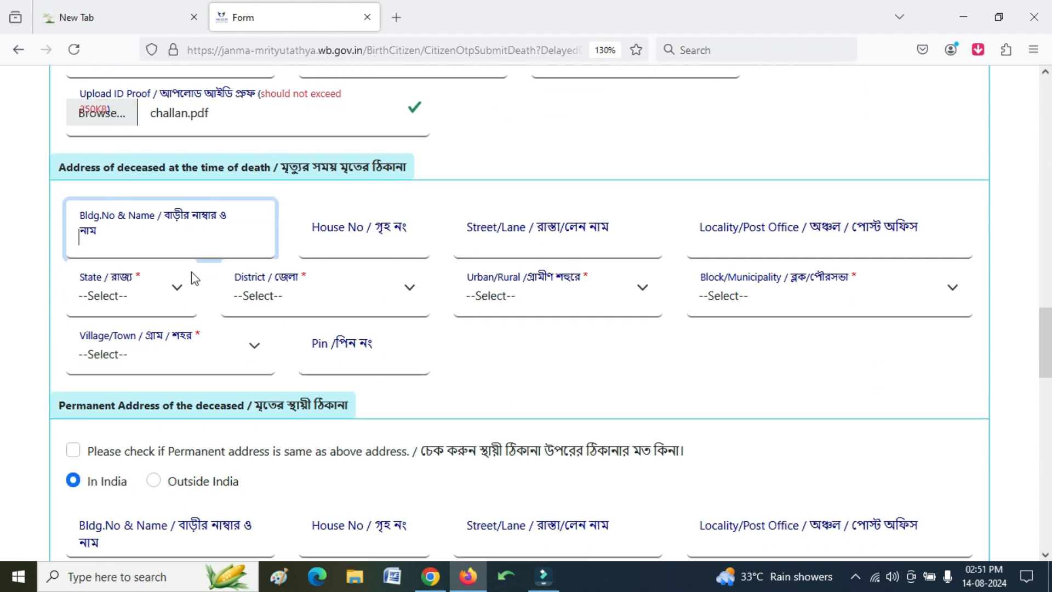
left_click(198, 238)
- Enter the house number and street name of the death-time address
left_click(380, 246)
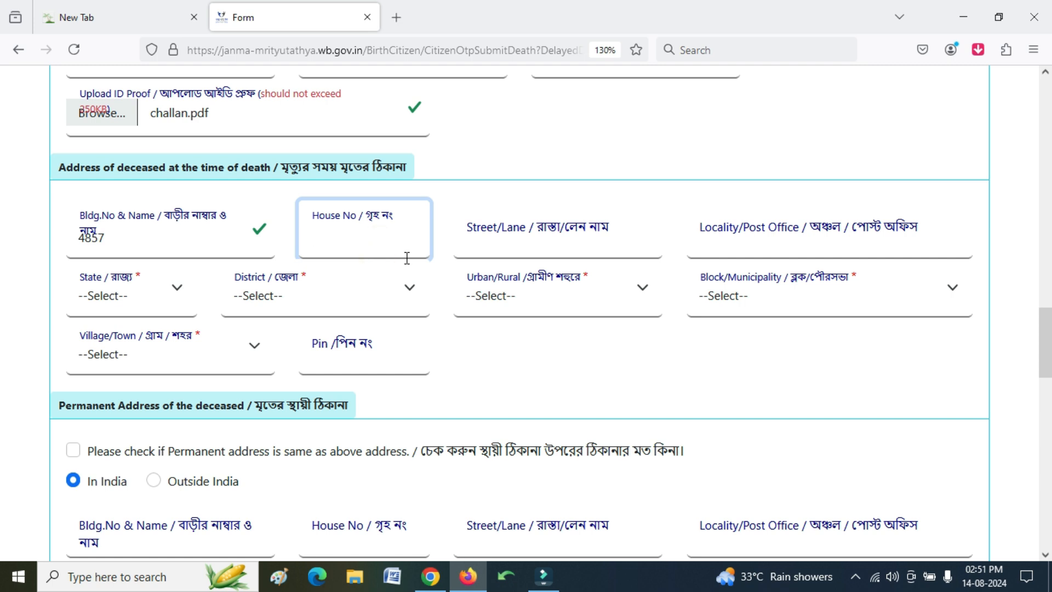
type("54")
left_click(573, 241)
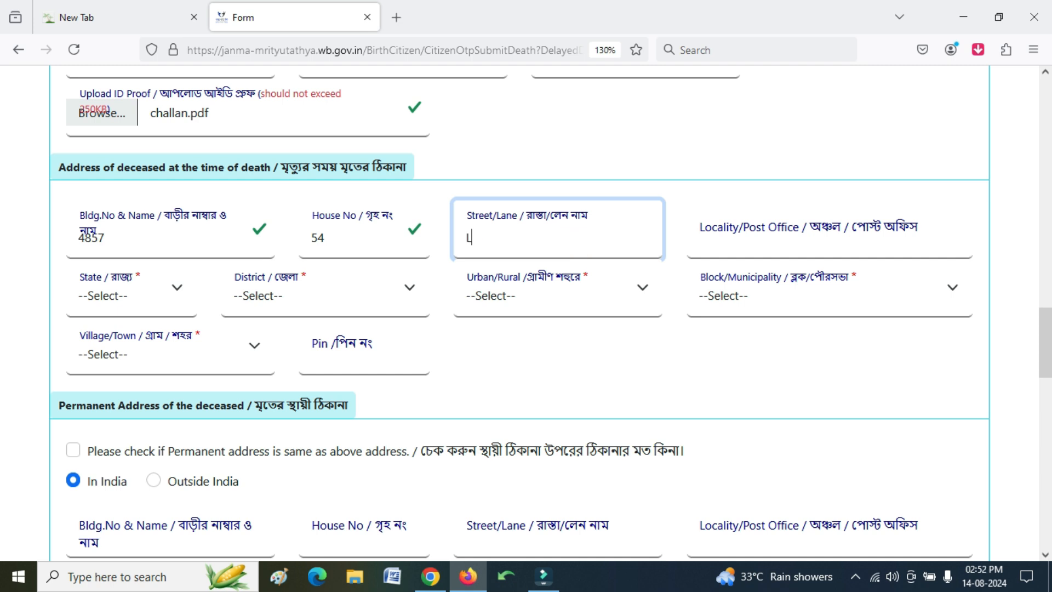
type("KOASUR")
key("Tab")
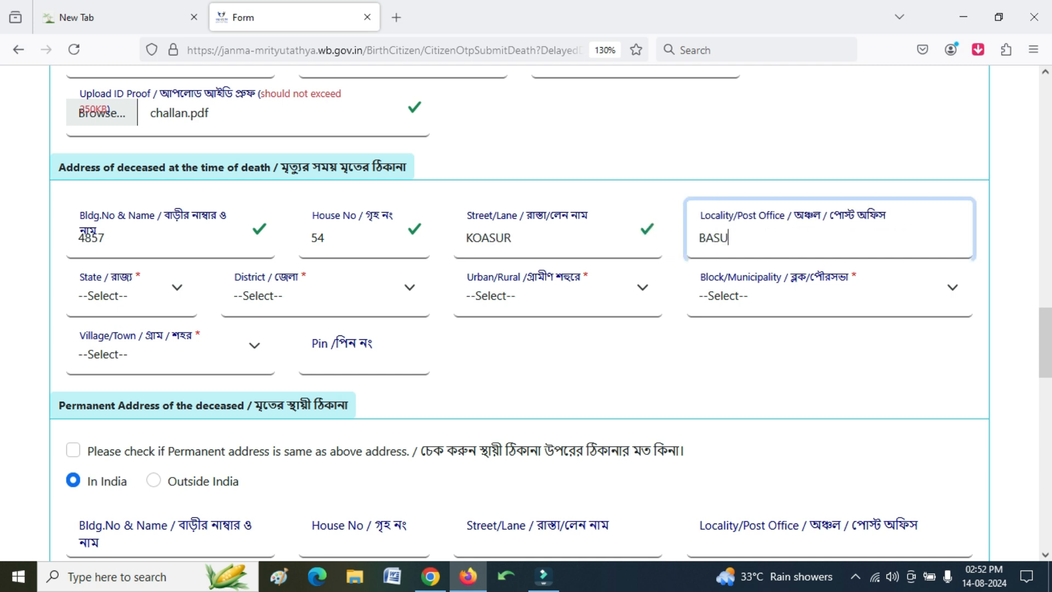
key("Tab")
- Choose West Bengal, Birbhum, area type Block and block MAYURESWAR - II
left_click(130, 288)
left_click(129, 361)
left_click(278, 301)
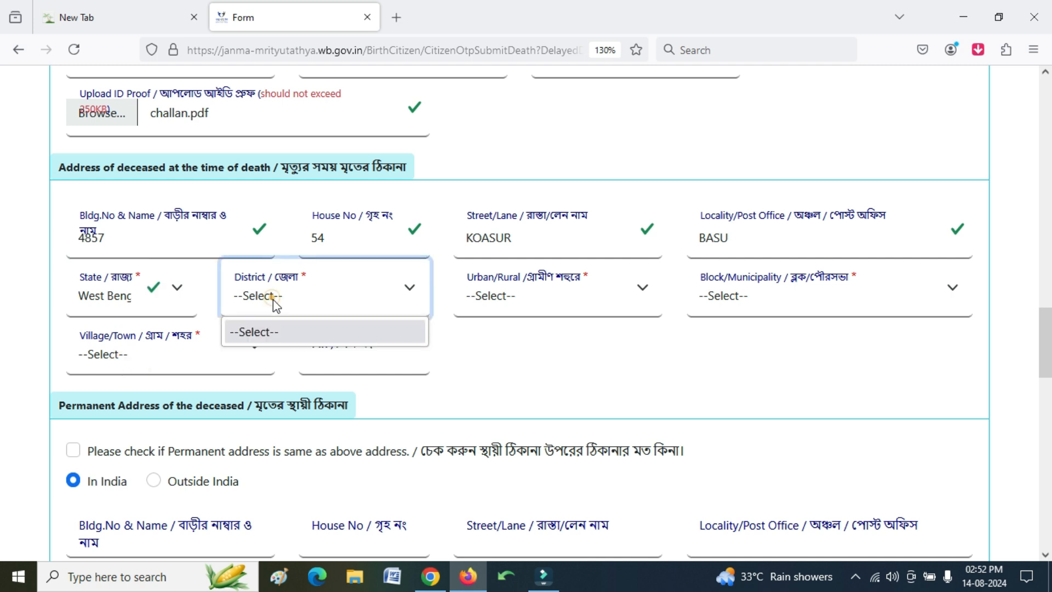
left_click(296, 399)
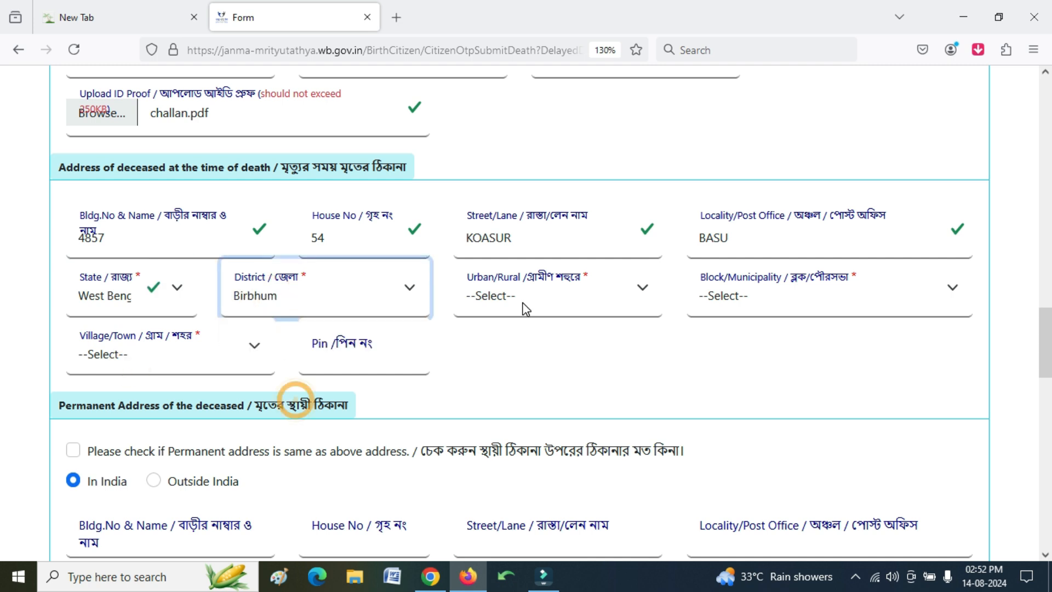
left_click(527, 309)
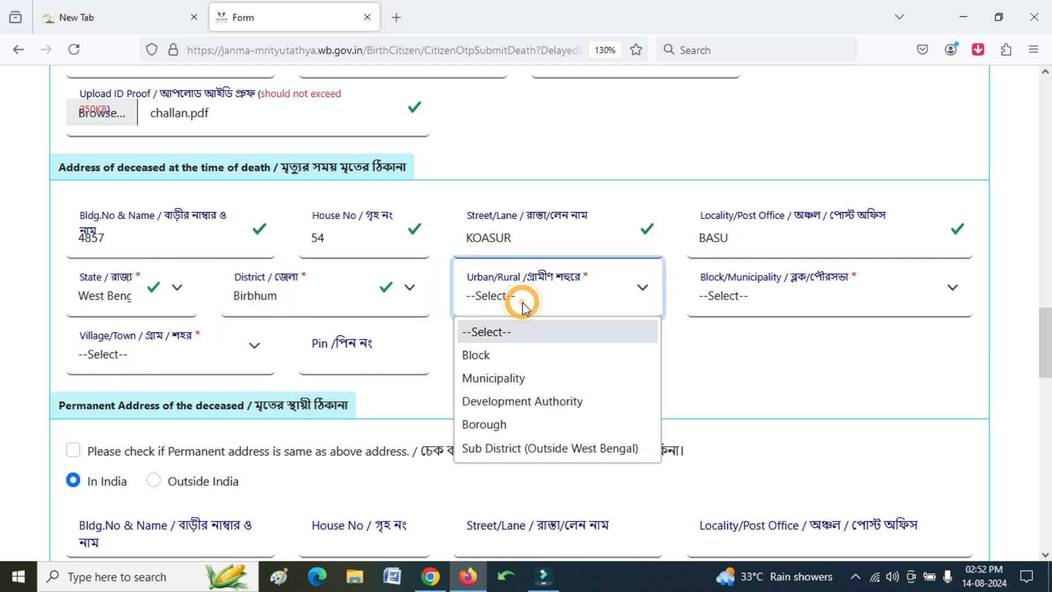
left_click(522, 356)
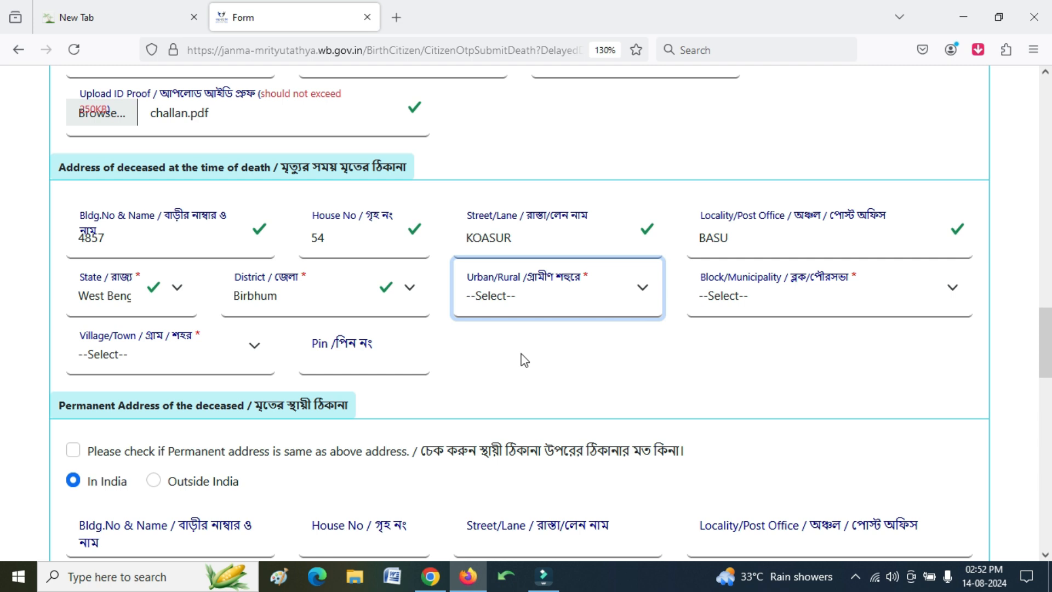
left_click(778, 303)
left_click(768, 495)
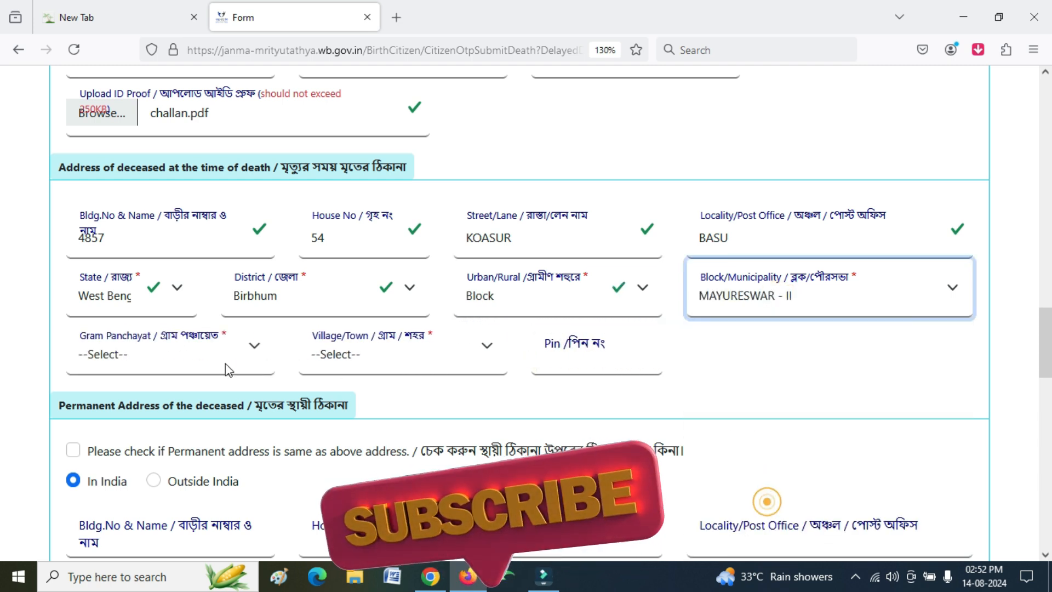
- Choose gram panchayat DASPALSA and village ARJUNI, then enter the PIN code
left_click(128, 345)
left_click(106, 163)
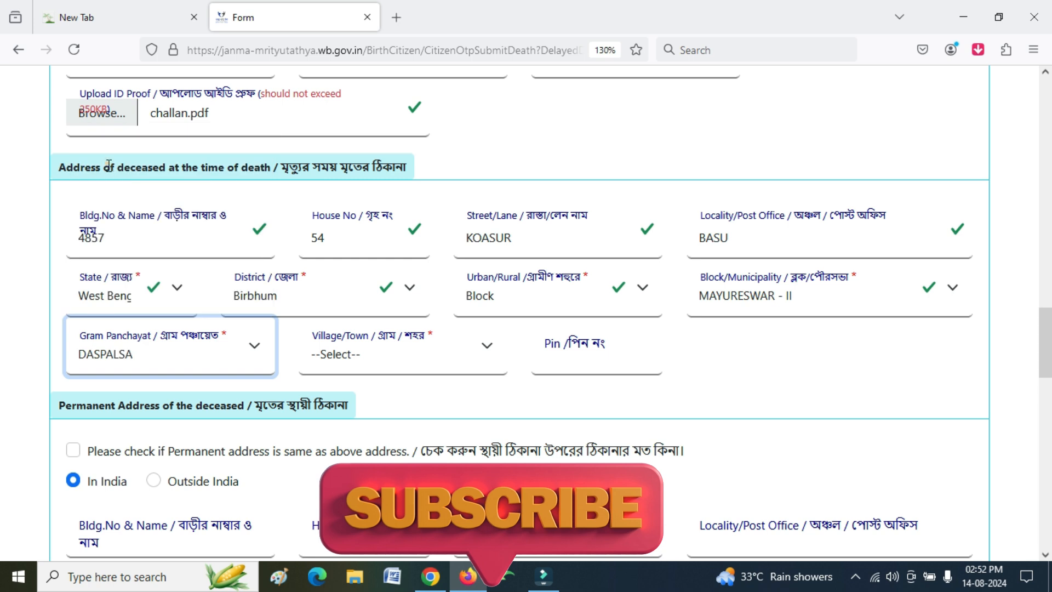
left_click(328, 349)
scroll(340, 186, "down", 1)
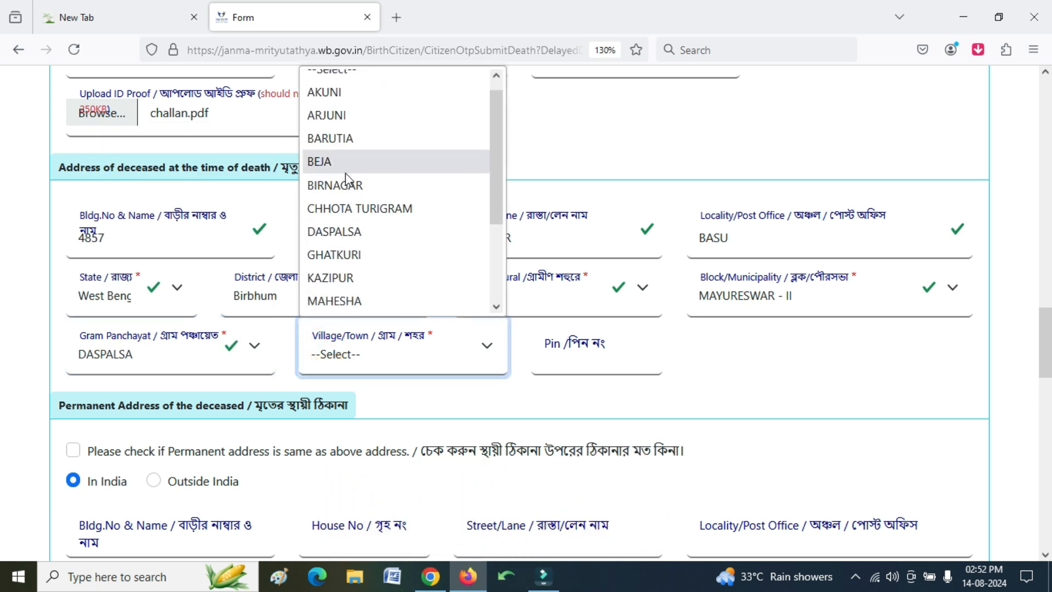
left_click(340, 116)
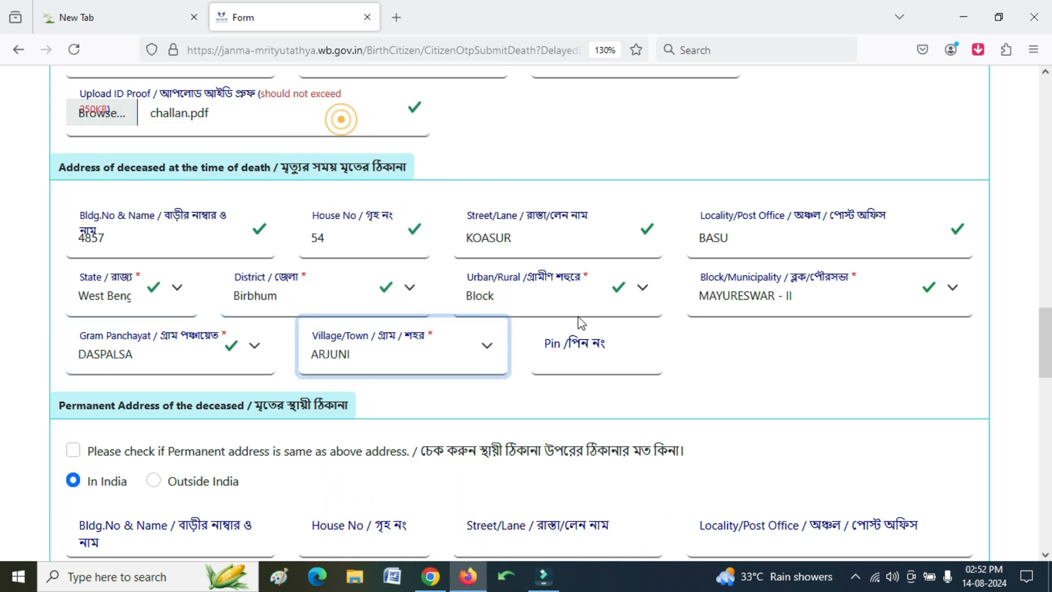
left_click(579, 356)
type("731234")
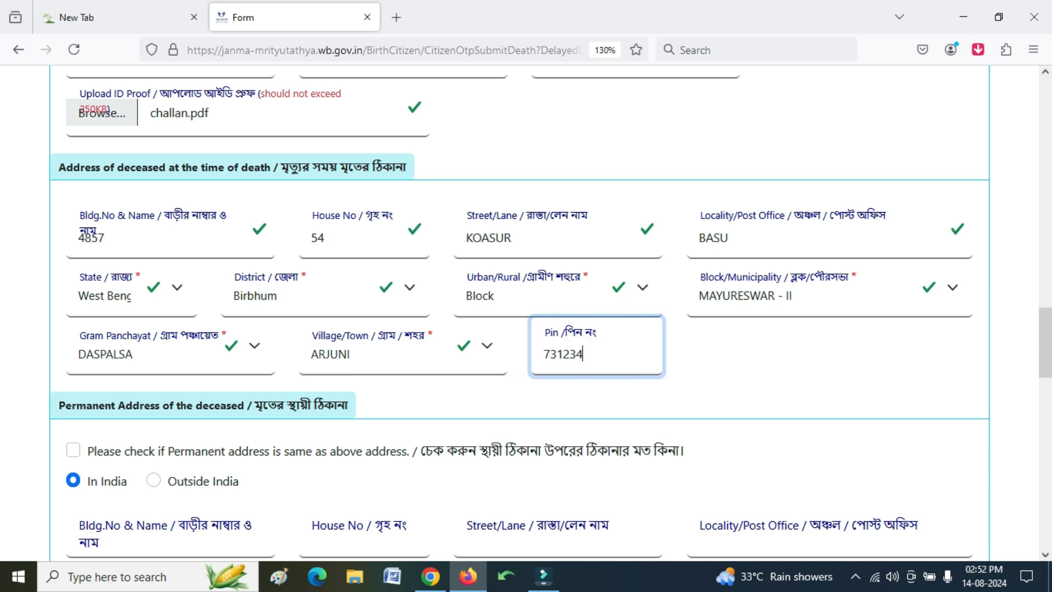
scroll(509, 327, "down", 5)
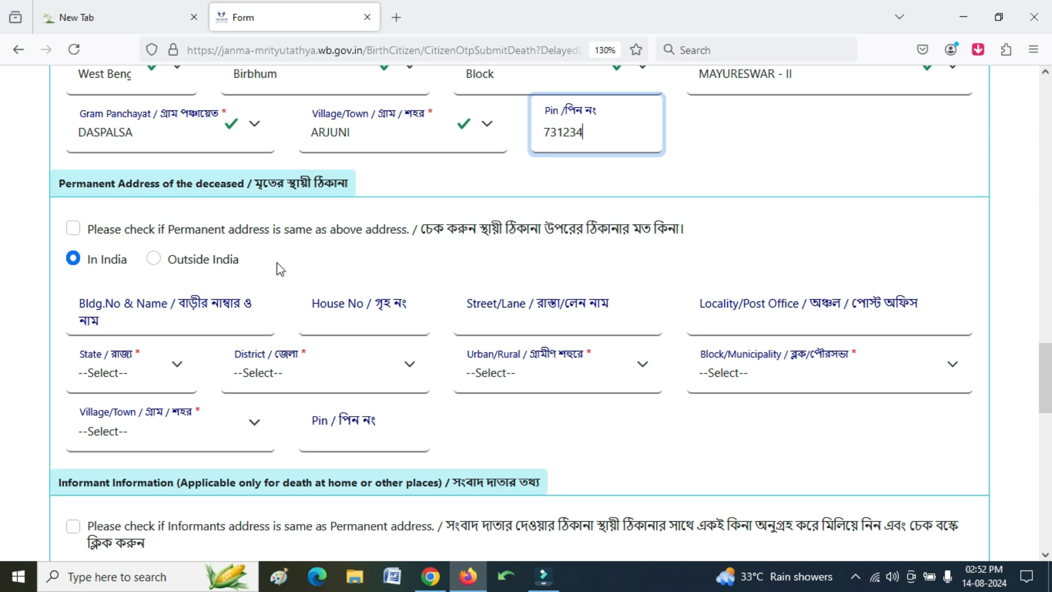
left_click(77, 231)
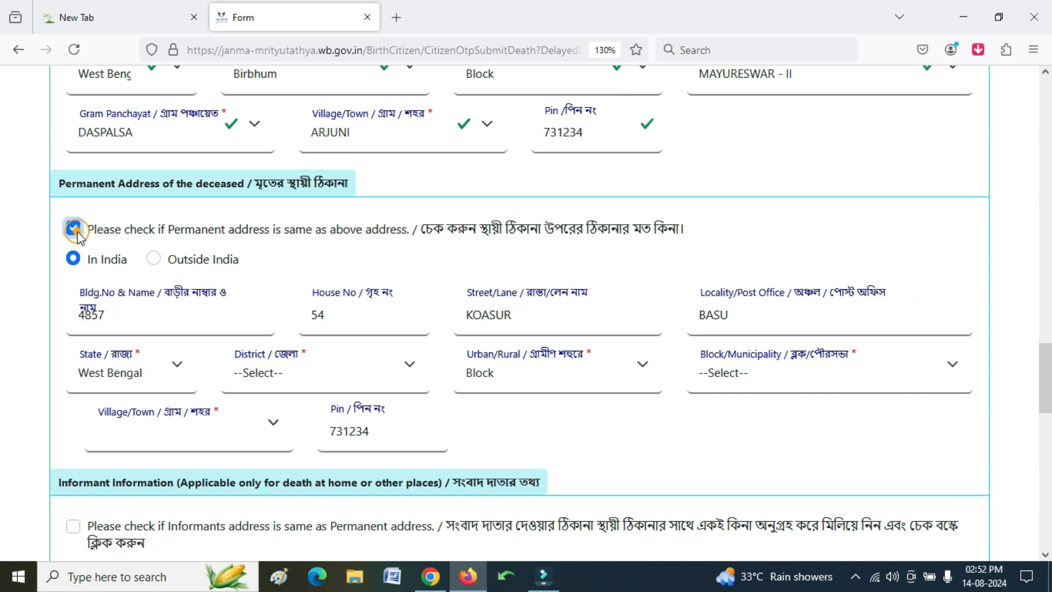
left_click(77, 231)
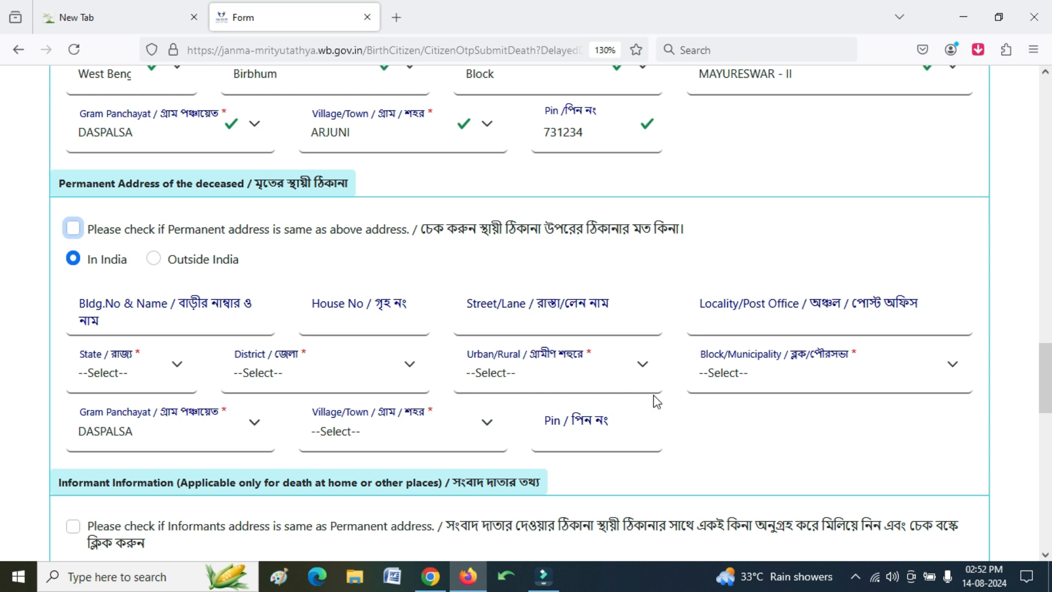
left_click(152, 259)
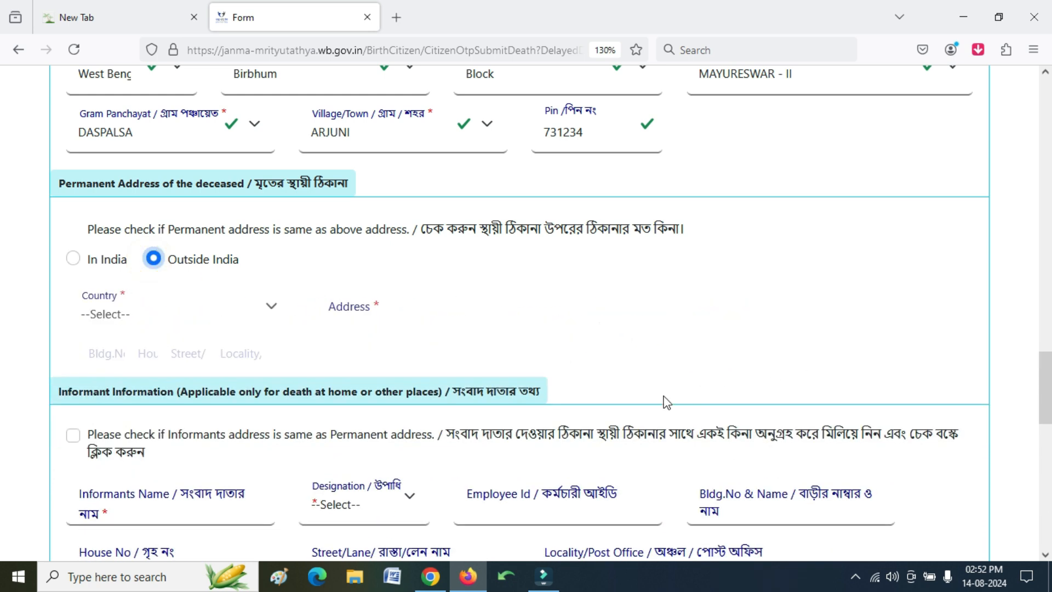
left_click(217, 313)
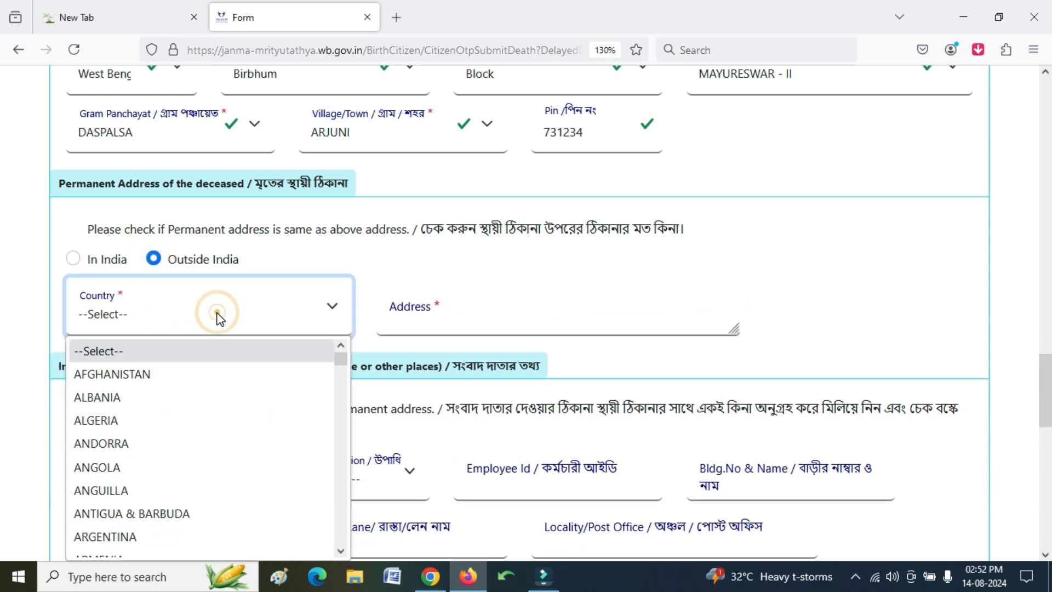
left_click(218, 317)
left_click(424, 325)
left_click(73, 258)
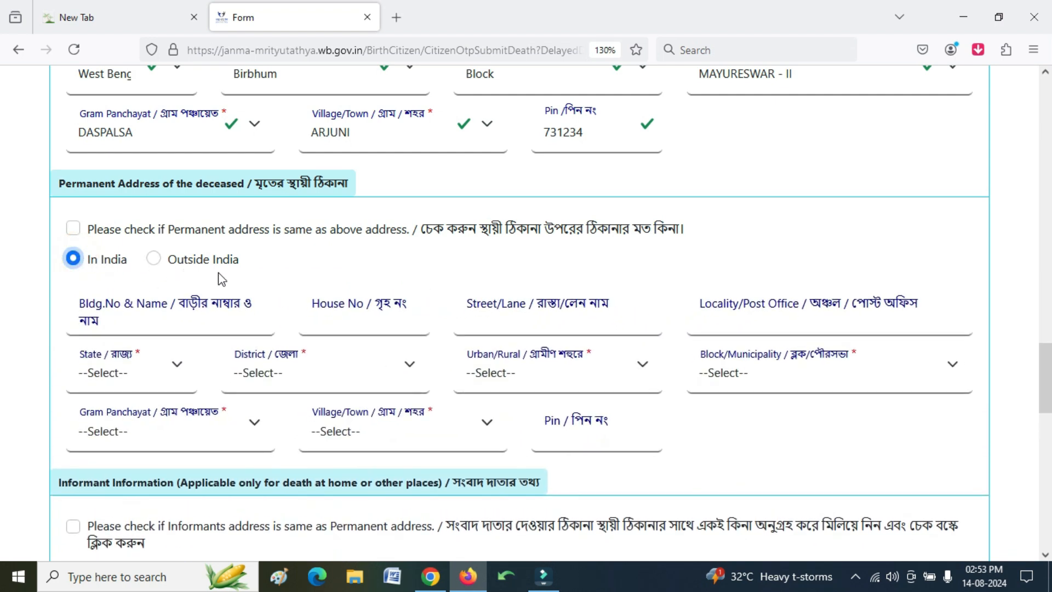
left_click(154, 377)
scroll(165, 193, "down", 9)
scroll(163, 193, "up", 7)
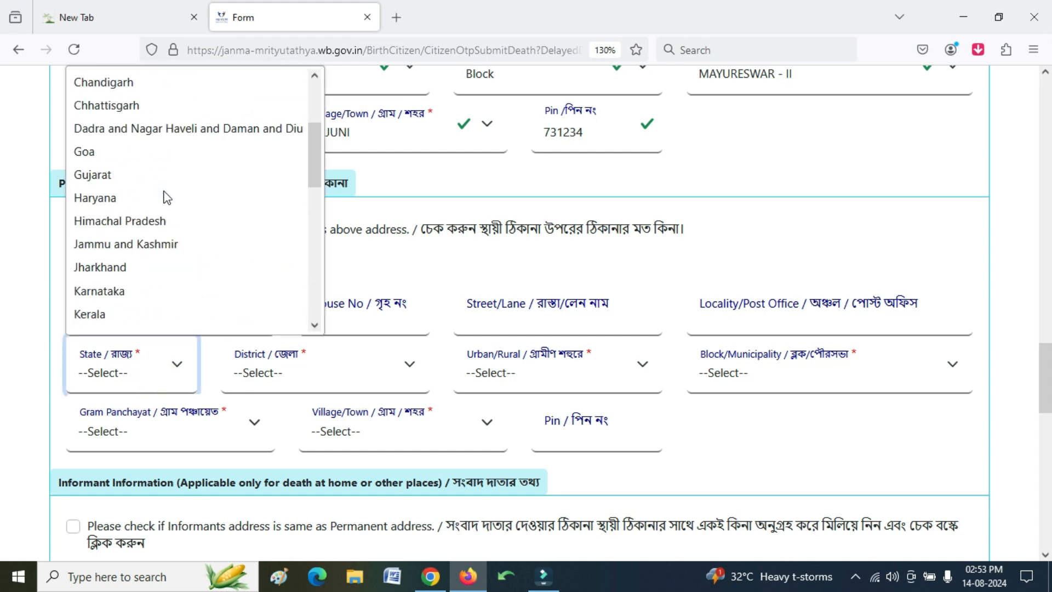
scroll(163, 193, "down", 7)
scroll(168, 197, "up", 7)
scroll(168, 198, "down", 7)
scroll(168, 198, "up", 9)
scroll(164, 197, "down", 8)
scroll(165, 197, "up", 8)
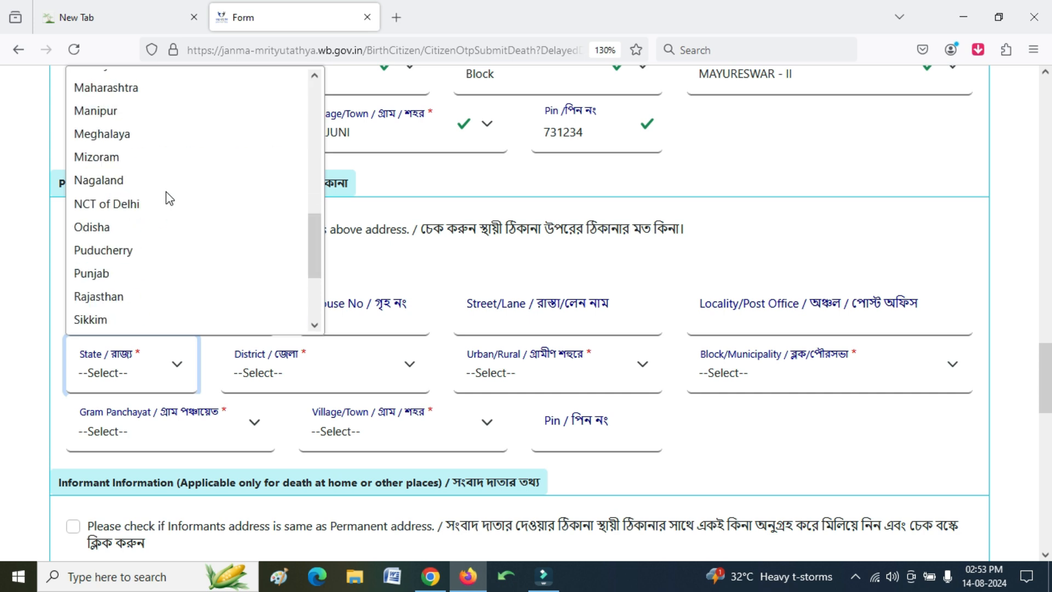
left_click(9, 324)
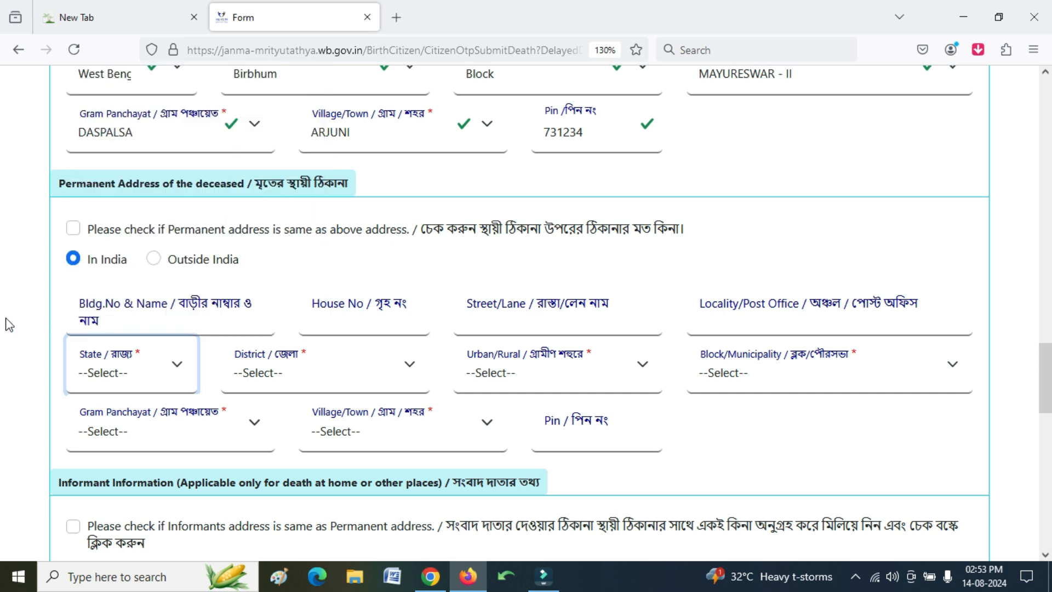
- Fill the permanent address text fields: building 656, house RE, street 3GQF, locality 3QFREA
left_click(146, 323)
type("656")
left_click(390, 315)
type("RE")
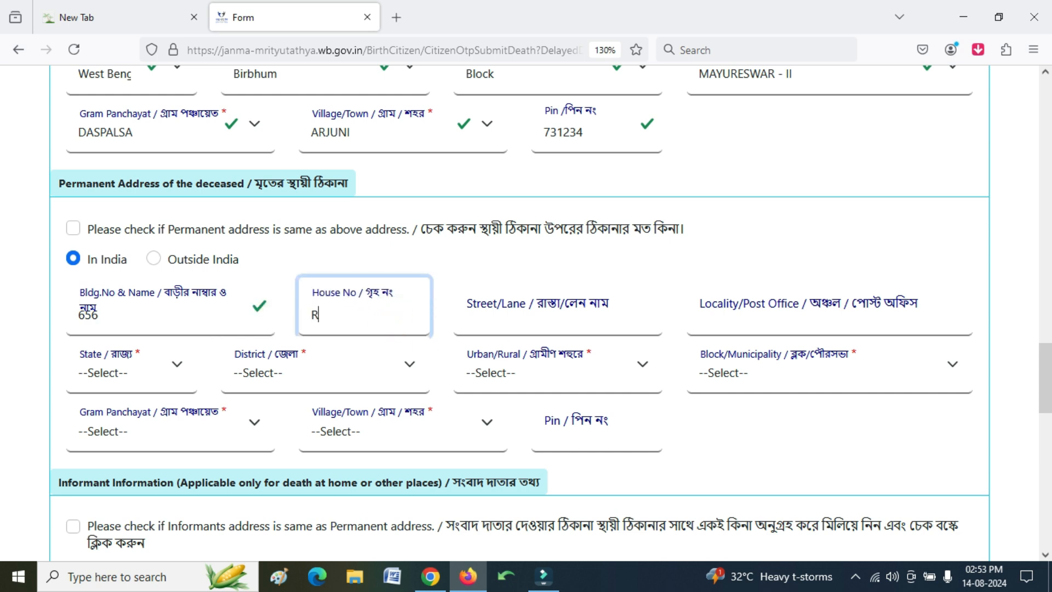
left_click(625, 322)
type("3GQF")
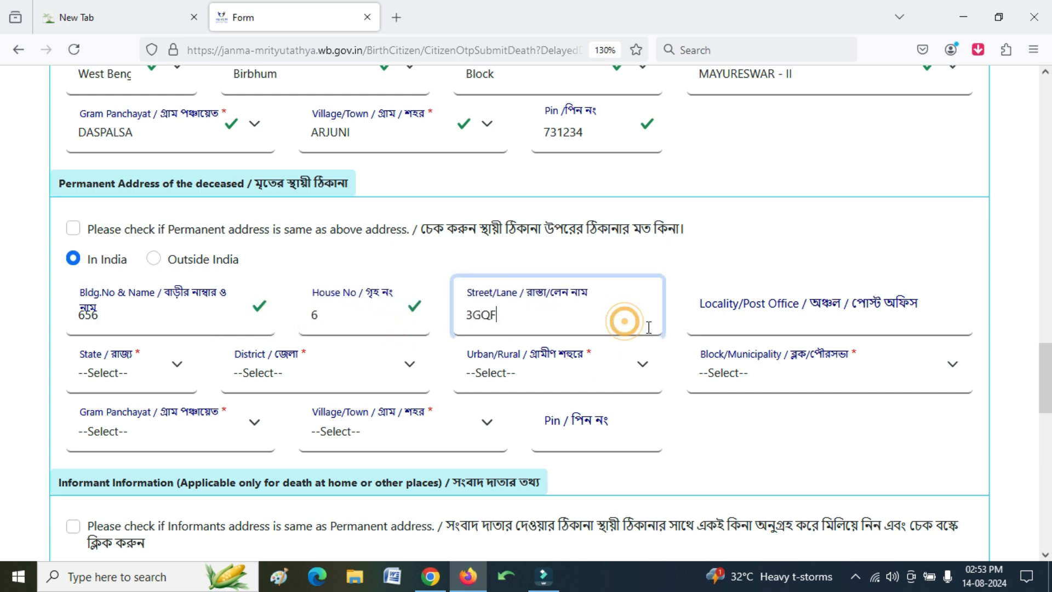
left_click(745, 329)
type("3QFREA")
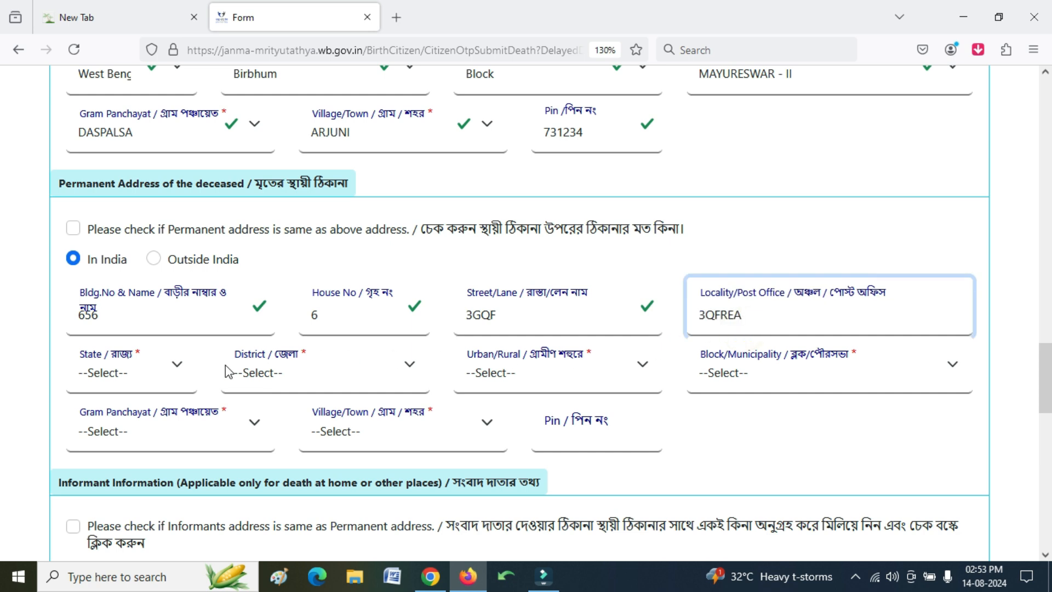
- Set the permanent address to West Bengal, Alipurduar district, Block area type, block ALIPURDUAR - II
left_click(135, 366)
scroll(123, 225, "down", 9)
scroll(122, 230, "up", 9)
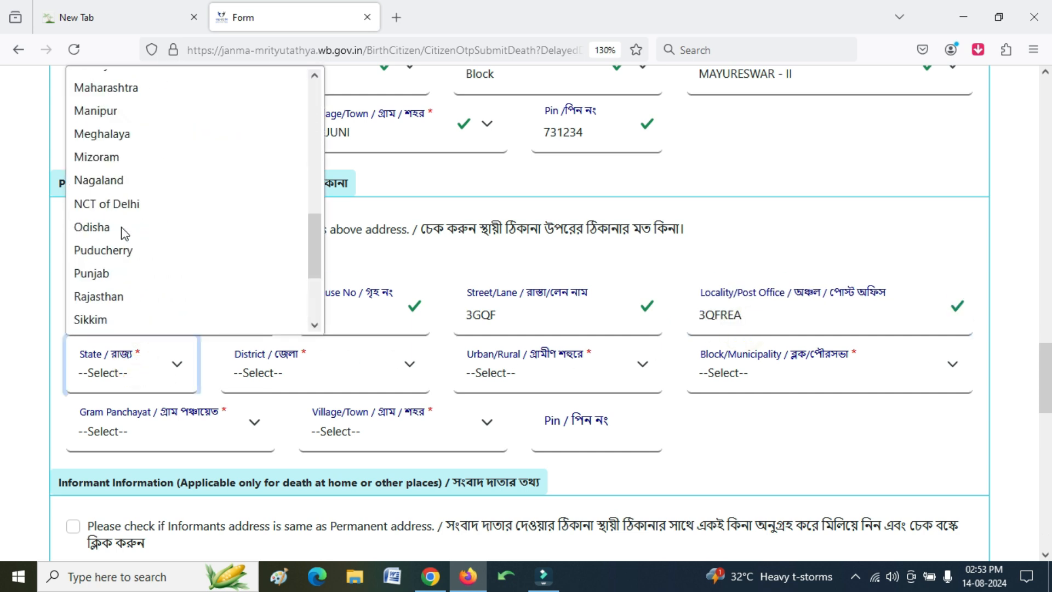
scroll(115, 219, "down", 9)
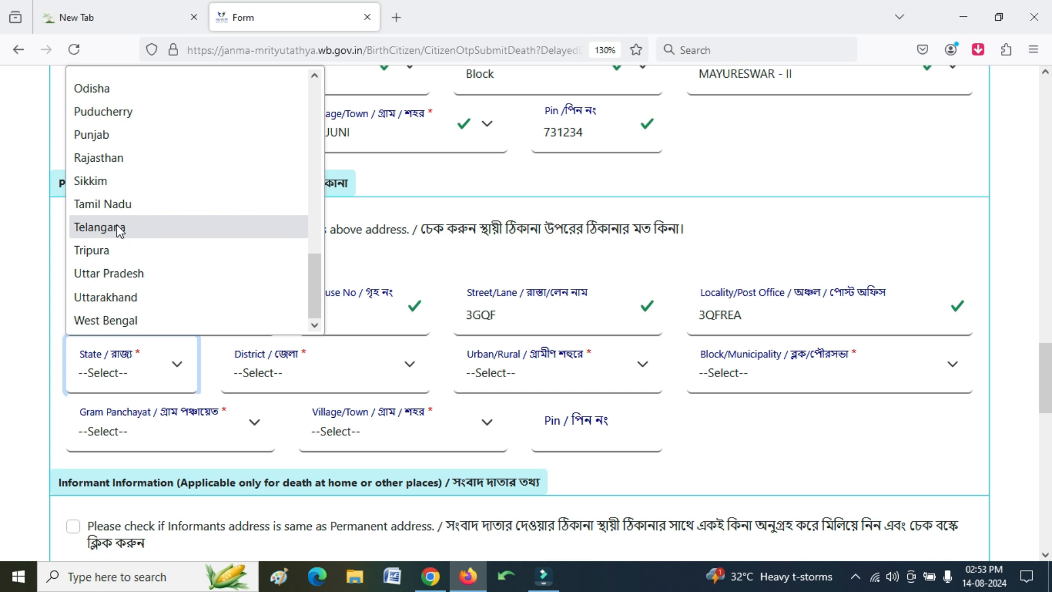
left_click(125, 319)
left_click(268, 377)
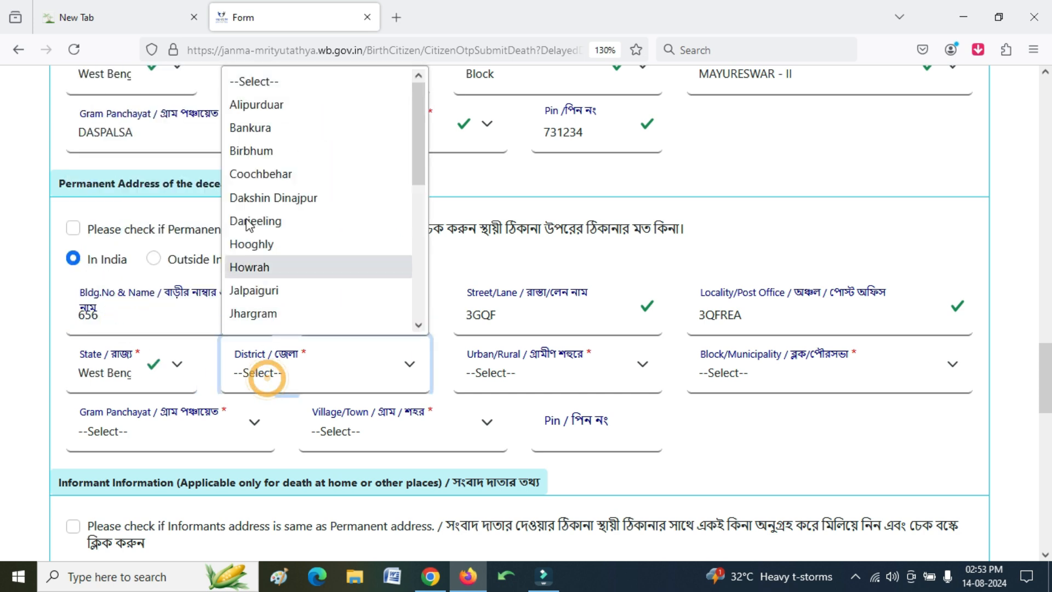
left_click(249, 110)
left_click(553, 373)
left_click(531, 432)
left_click(782, 387)
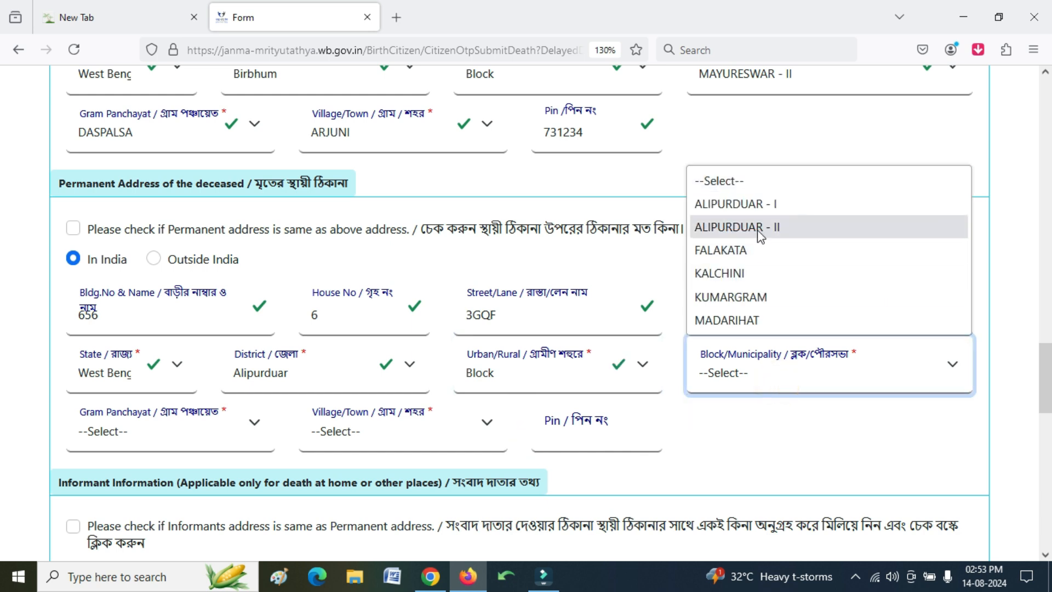
left_click(757, 228)
- Choose gram panchayat CHAPORER PAR-II, village BHELUKDABRI, and enter pin code 987458
left_click(166, 449)
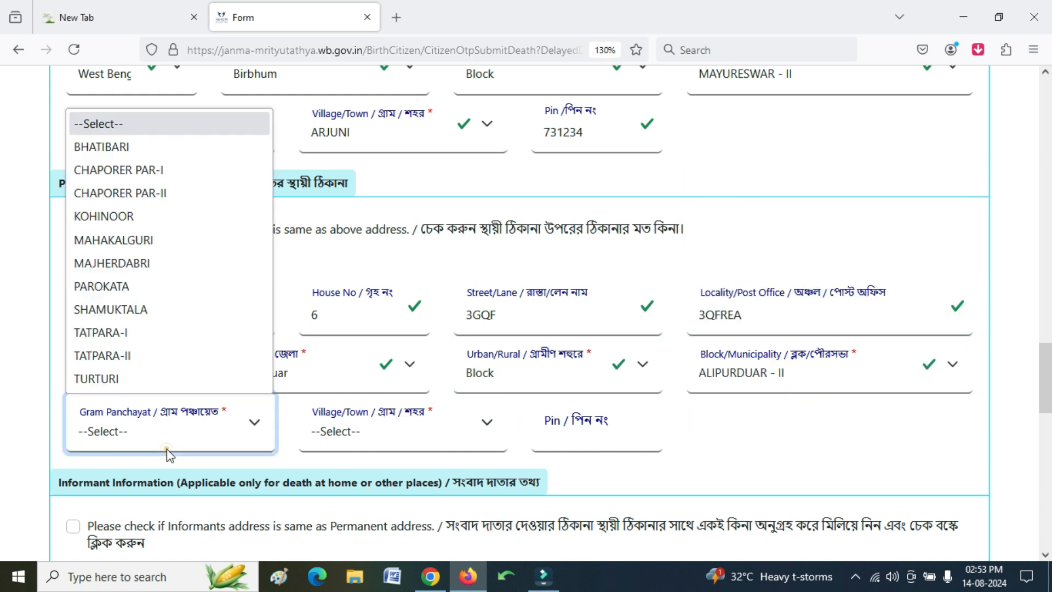
left_click(121, 193)
left_click(379, 447)
left_click(371, 310)
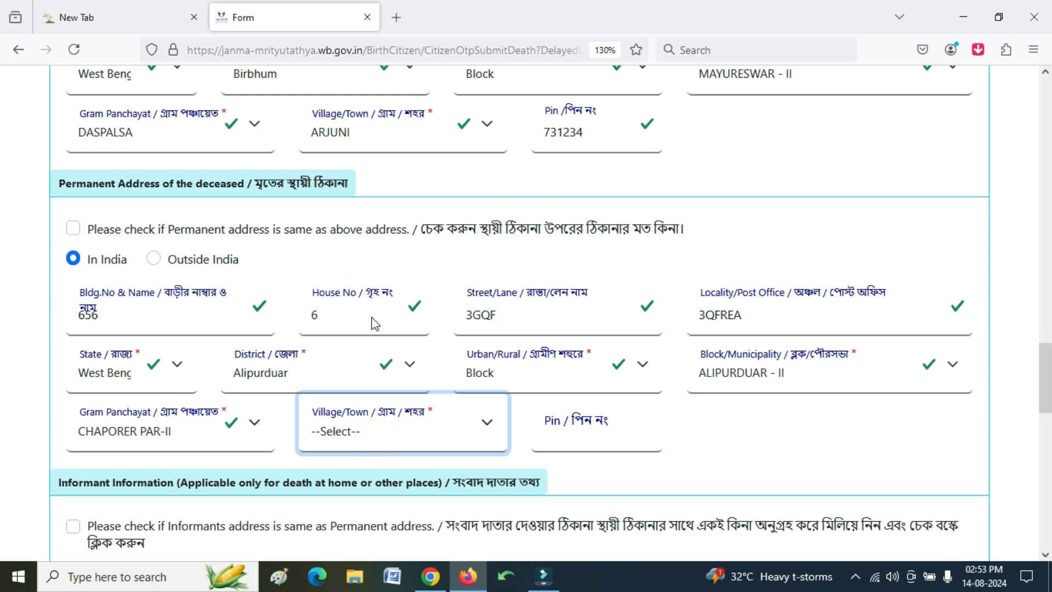
left_click(575, 452)
type("987458")
scroll(540, 384, "down", 6)
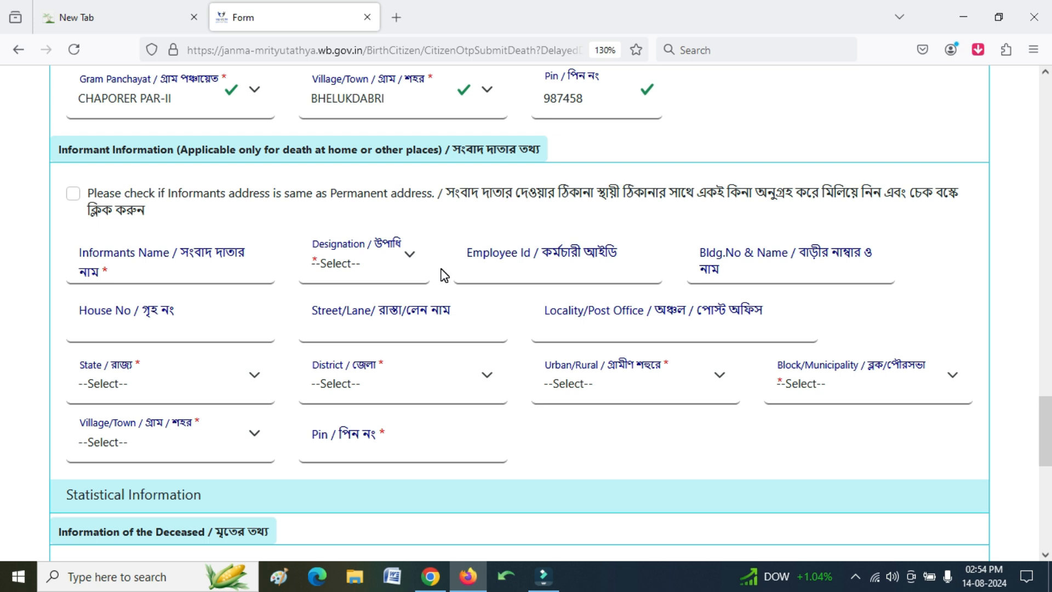
- Make the informant's address the same as the permanent address
left_click(73, 194)
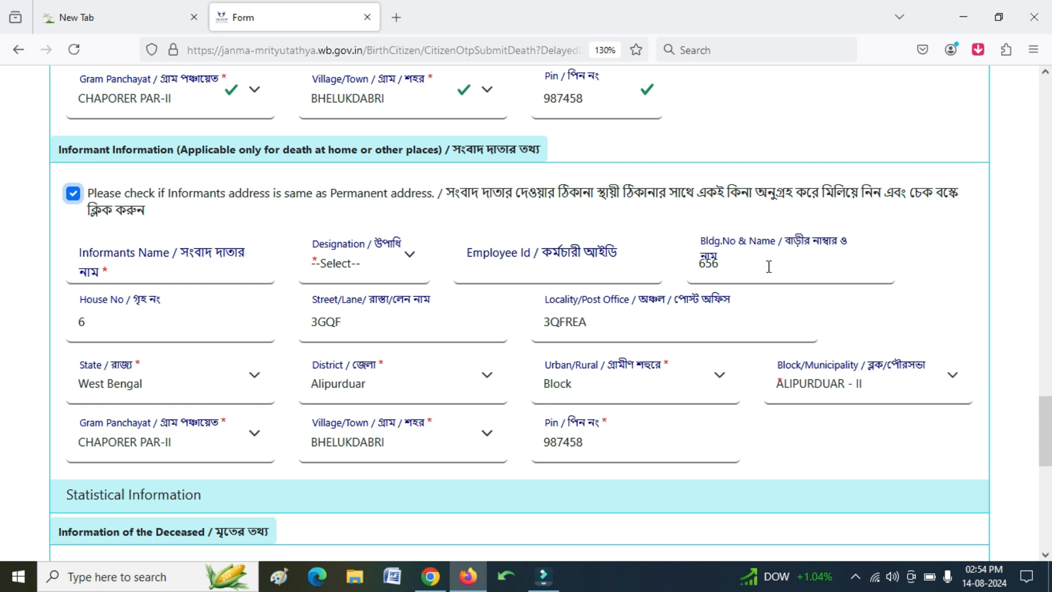
left_click(75, 196)
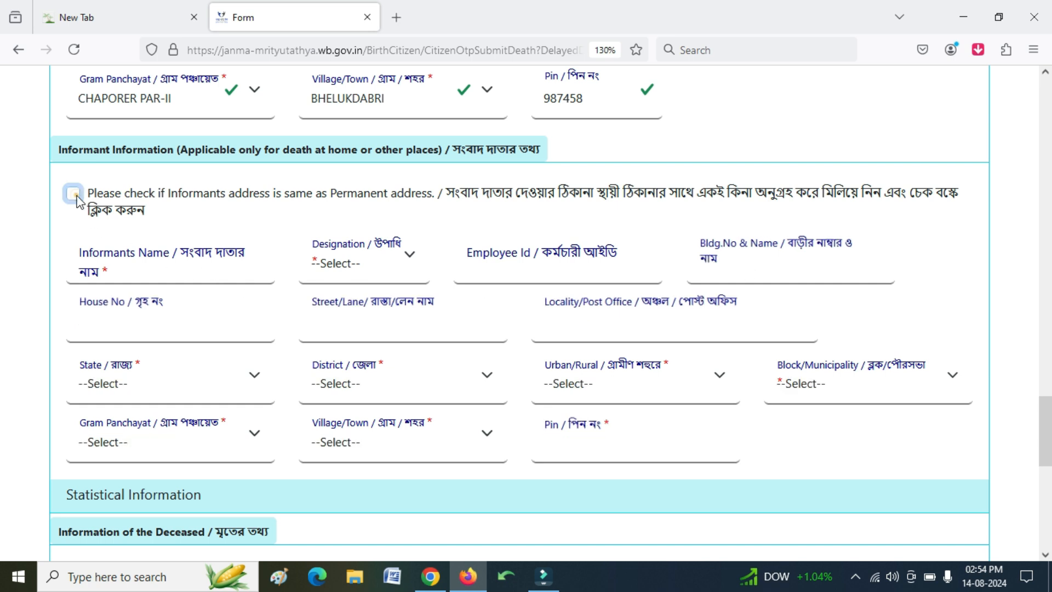
left_click(76, 196)
scroll(205, 363, "down", 4)
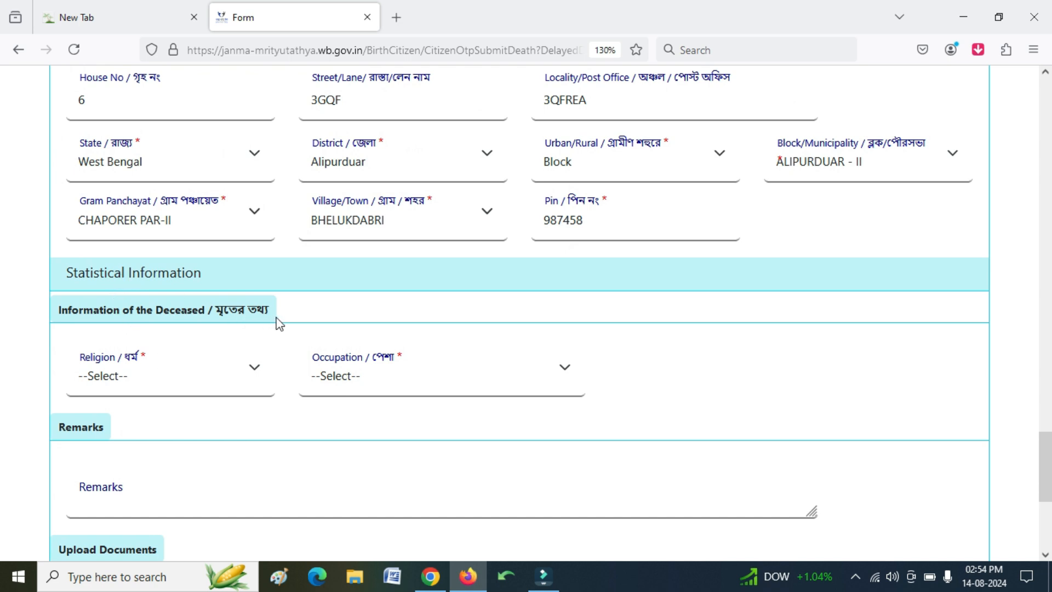
- Record the deceased's religion as Hindu and occupation as Non worker
left_click(150, 391)
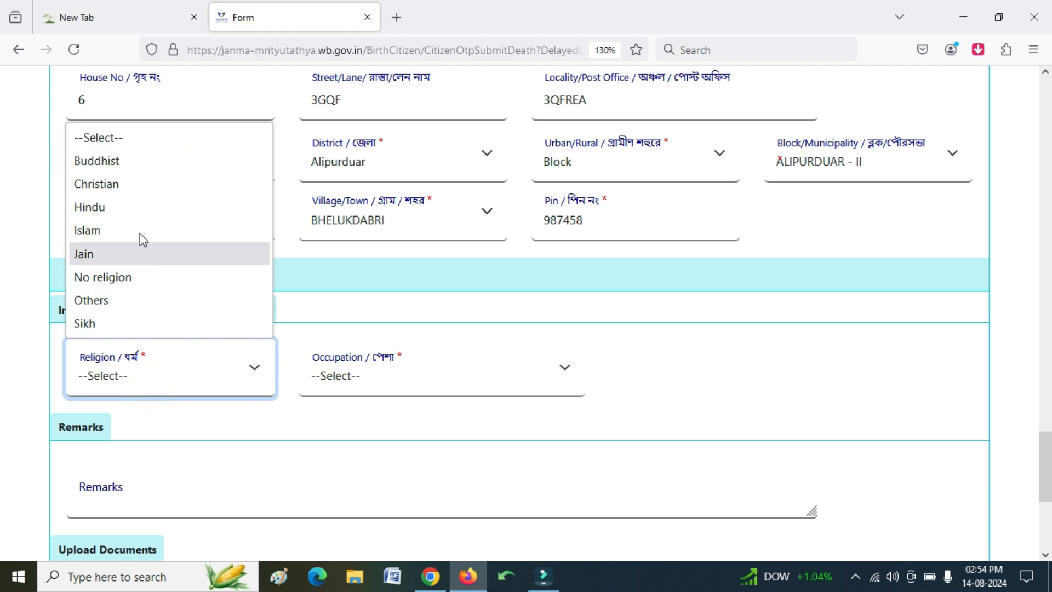
left_click(146, 211)
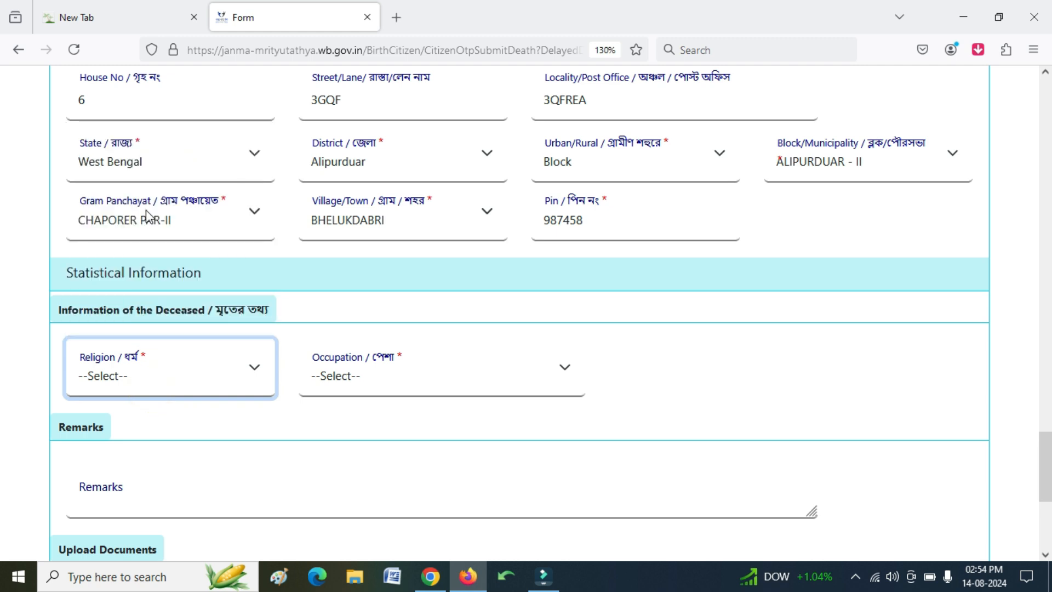
left_click(436, 386)
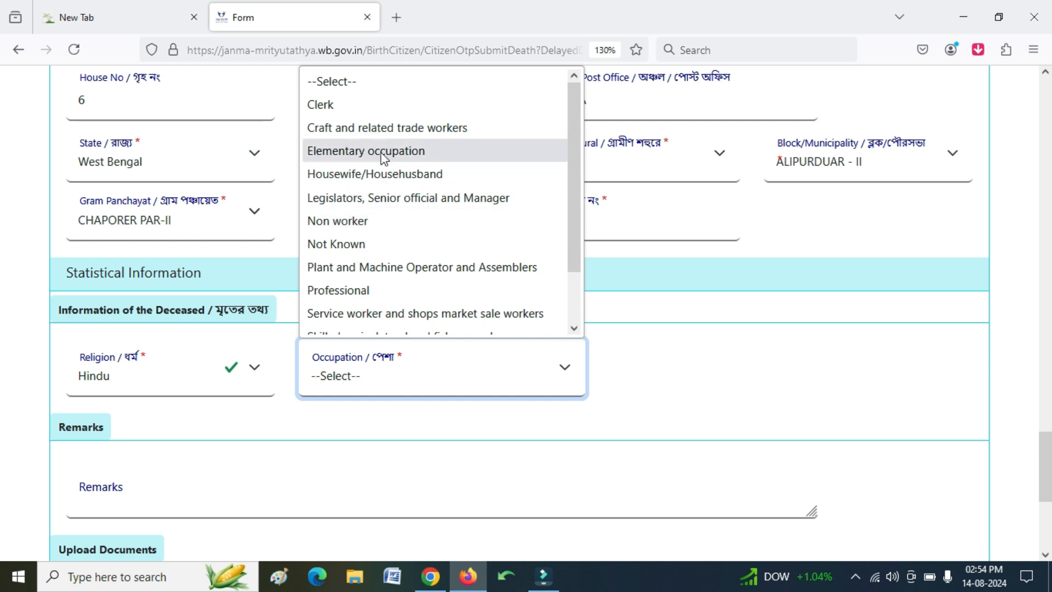
scroll(381, 184, "down", 2)
scroll(370, 284, "up", 2)
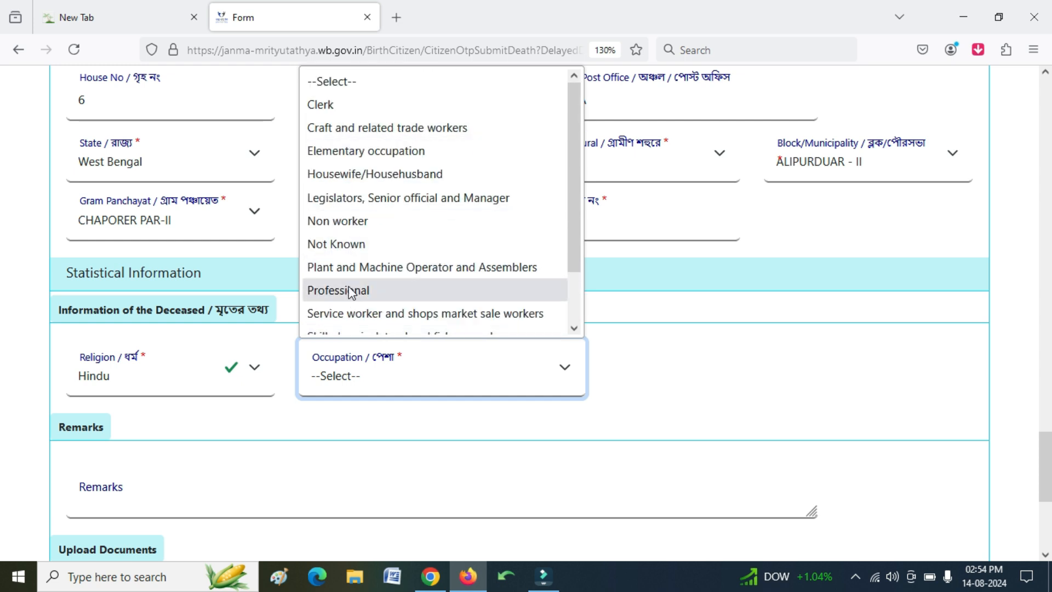
left_click(340, 225)
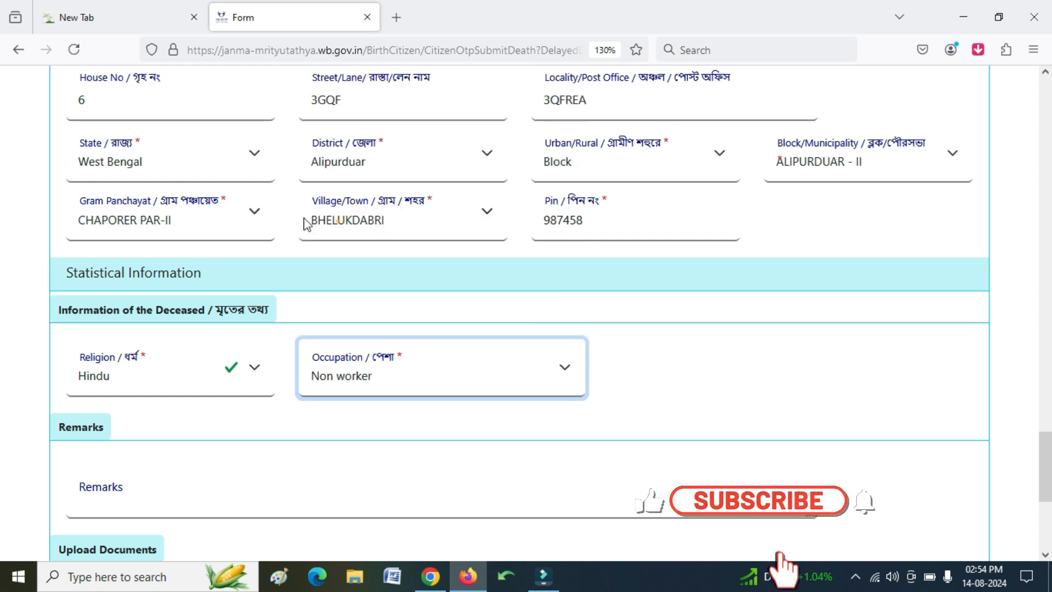
scroll(287, 404, "down", 3)
left_click(154, 279)
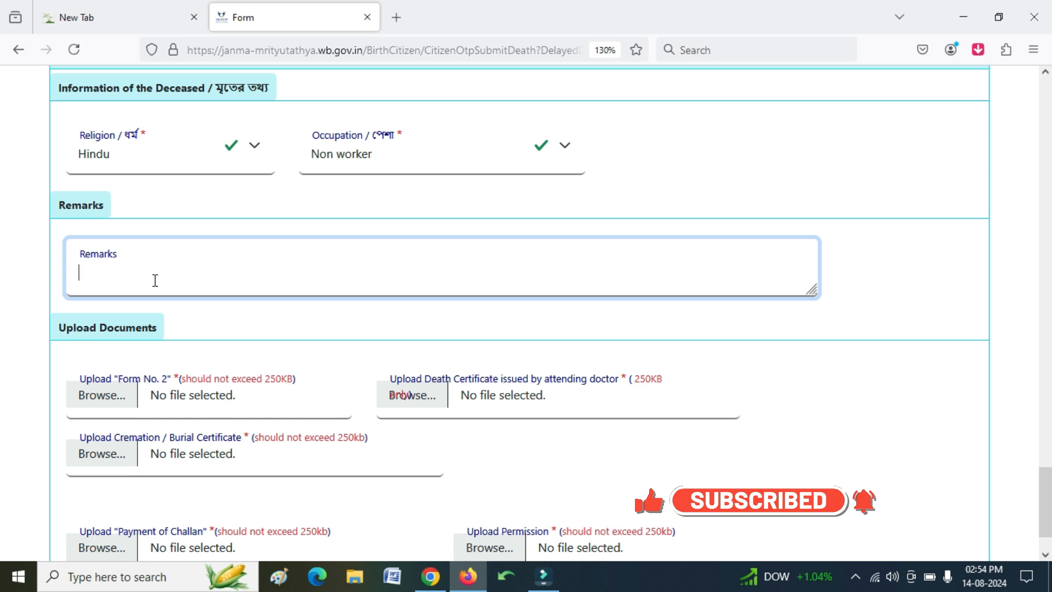
left_click(936, 433)
scroll(477, 376, "down", 2)
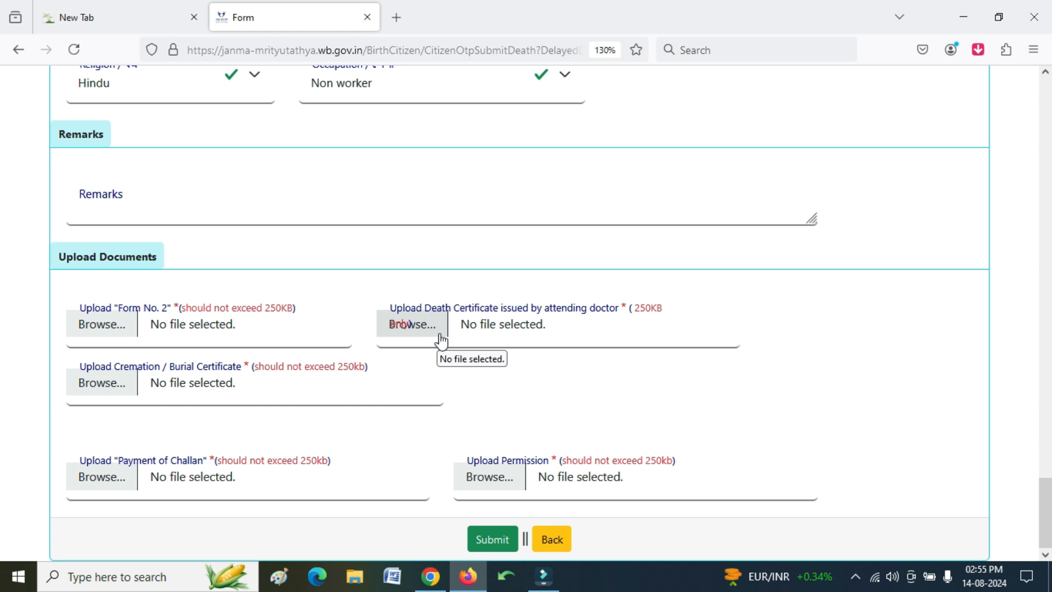
left_click(721, 317)
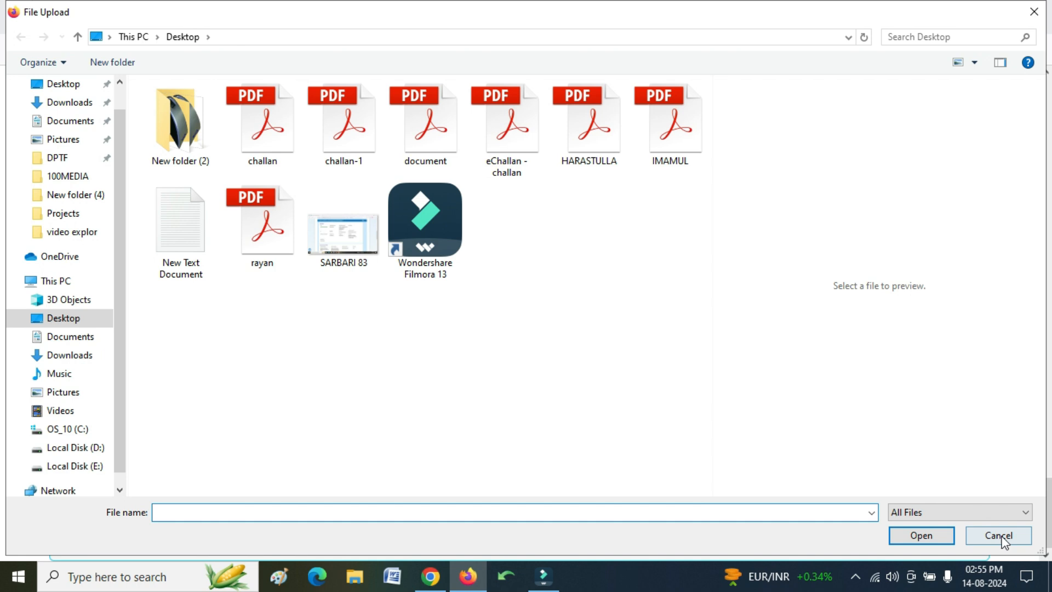
left_click(1000, 536)
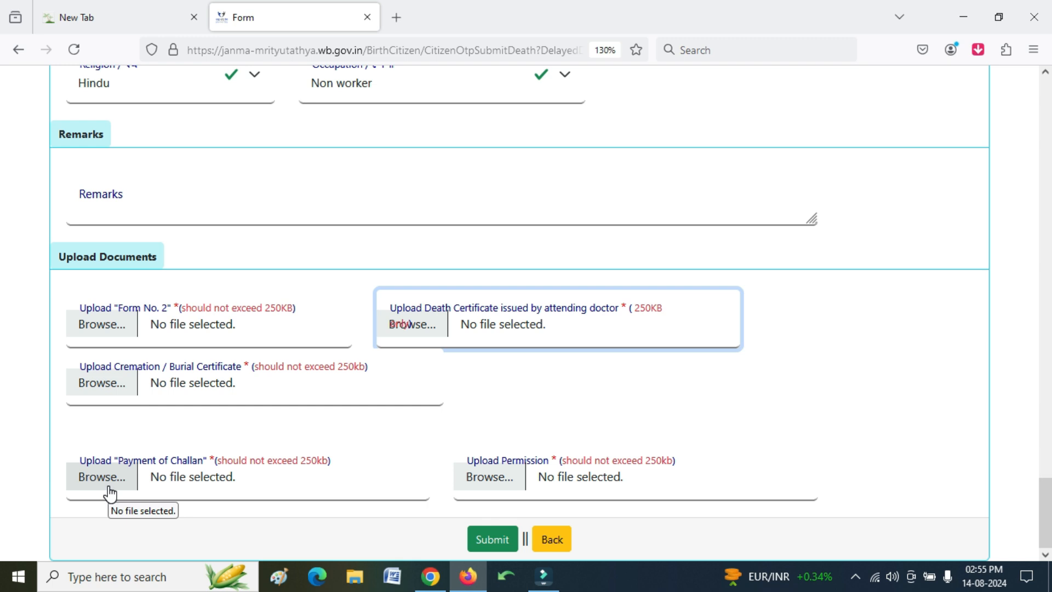
left_click(55, 496)
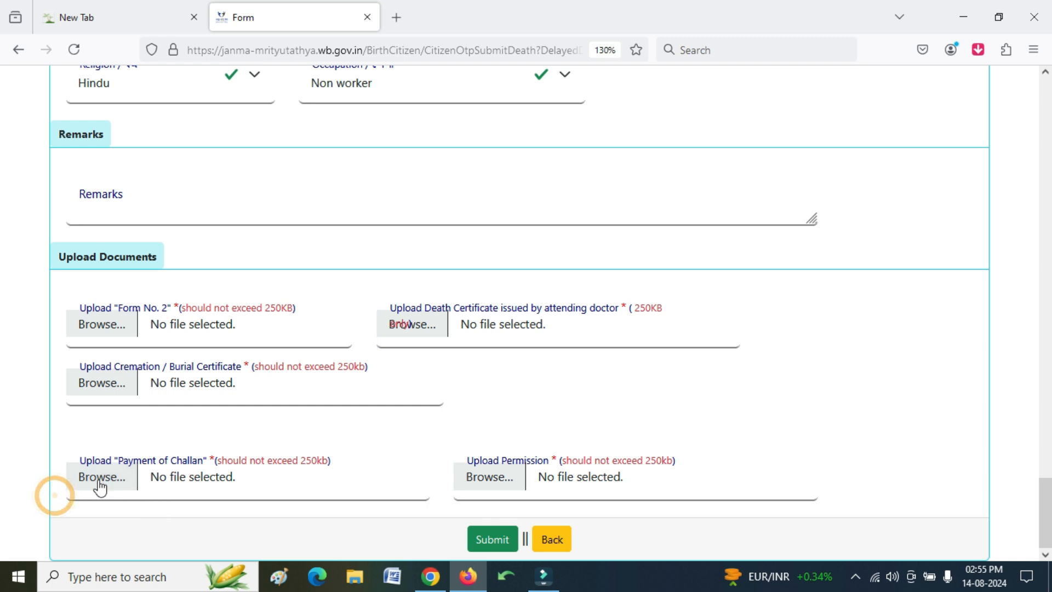
left_click(55, 433)
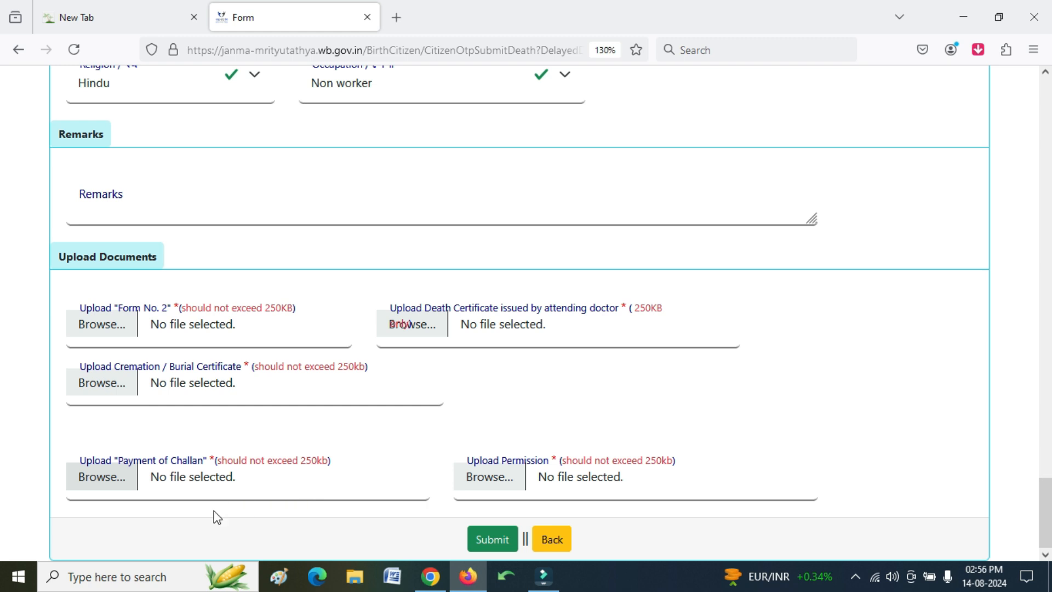
left_click(243, 525)
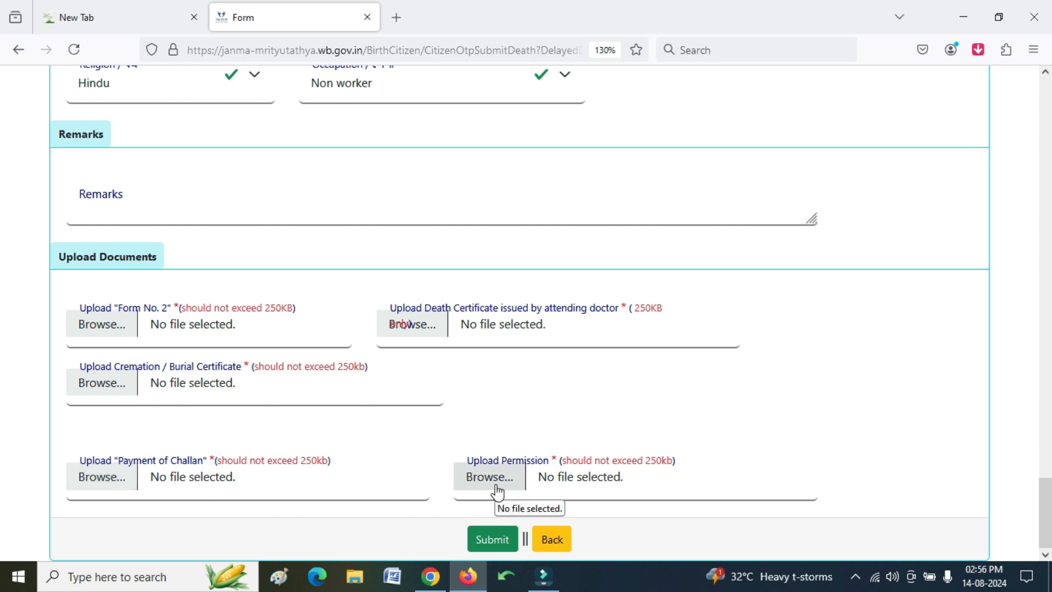
left_click(743, 525)
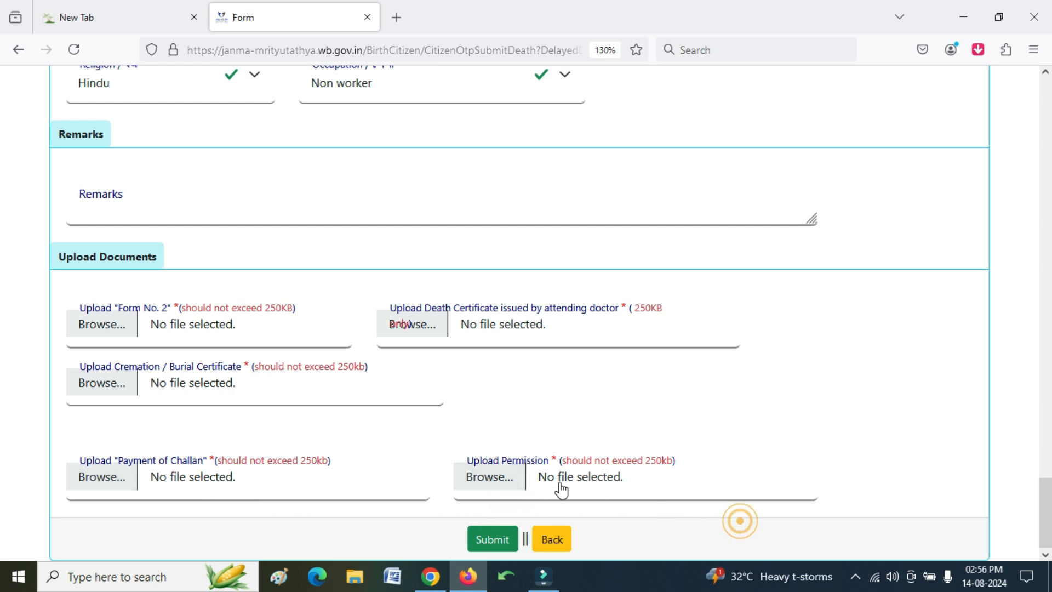